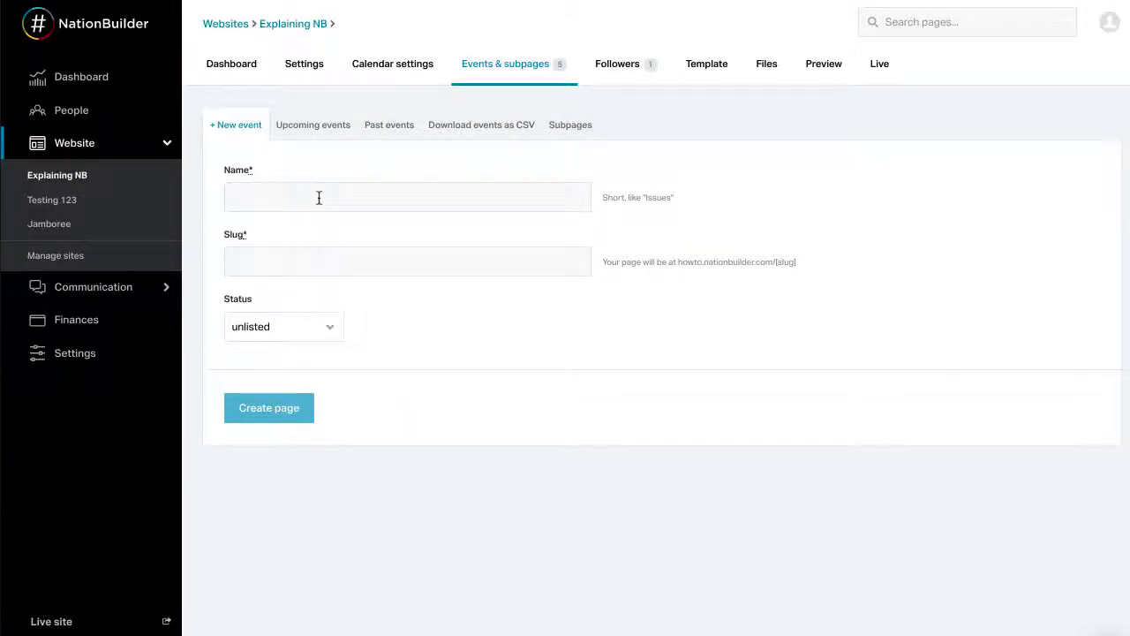
Name the new unlisted event page 'My event' so its slug fills in as my_event.
{"action": "left_click", "coordinate": [318, 198]}
{"action": "type", "text": "My event"}
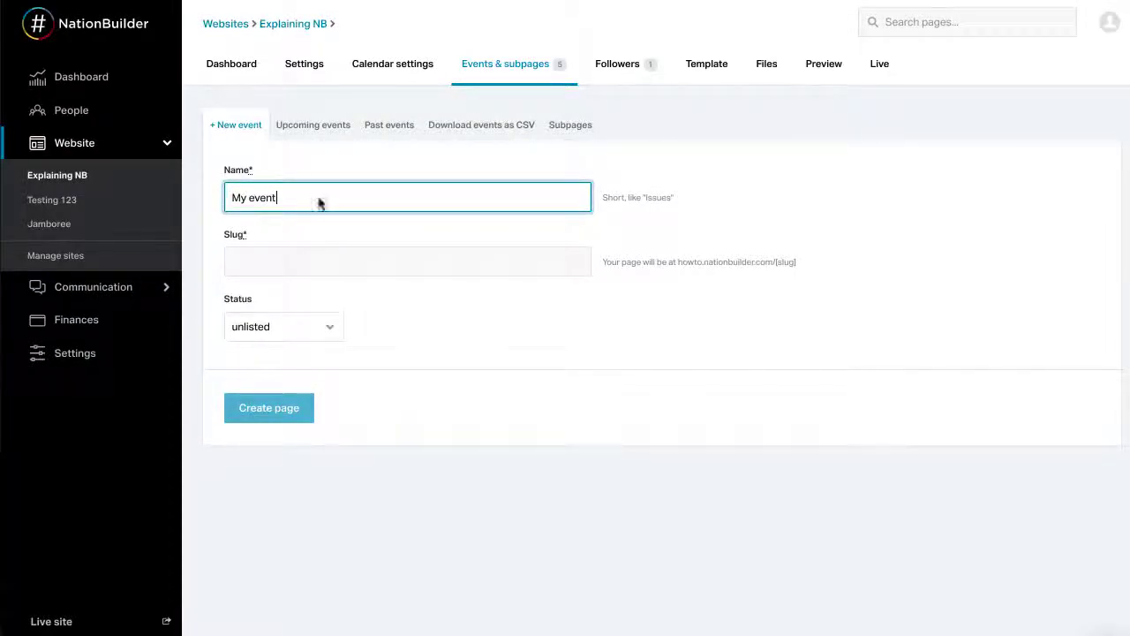
{"action": "left_click", "coordinate": [414, 262]}
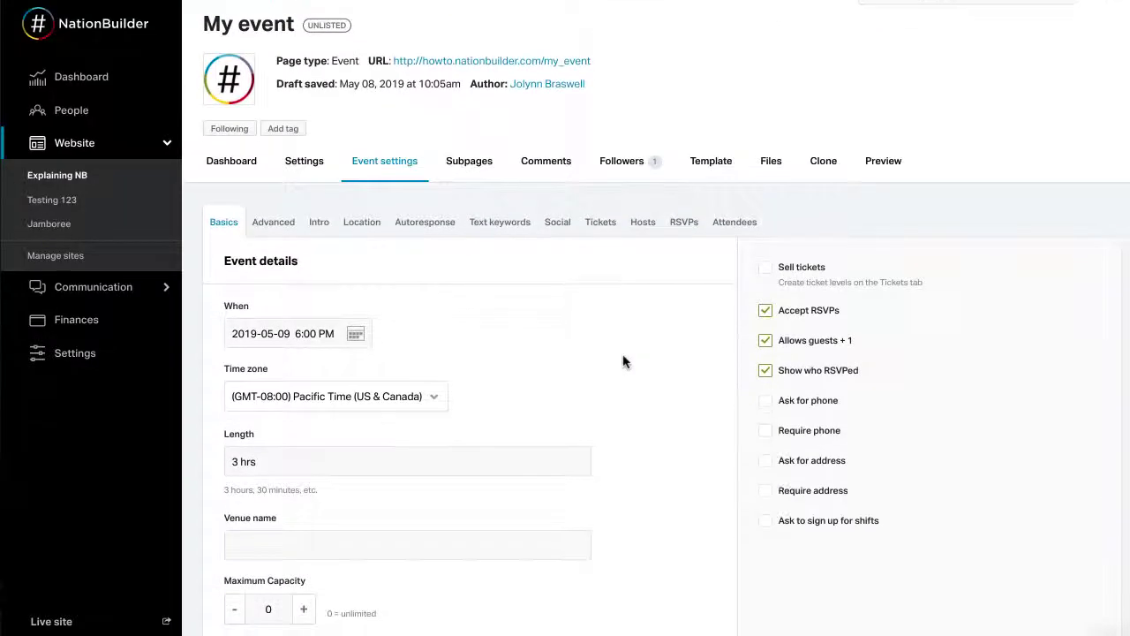
{"action": "scroll", "coordinate": [623, 359], "scroll_direction": "down", "scroll_amount": 1}
Set the event start to 12 May 2019 at 7:00 PM.
{"action": "left_click", "coordinate": [294, 271]}
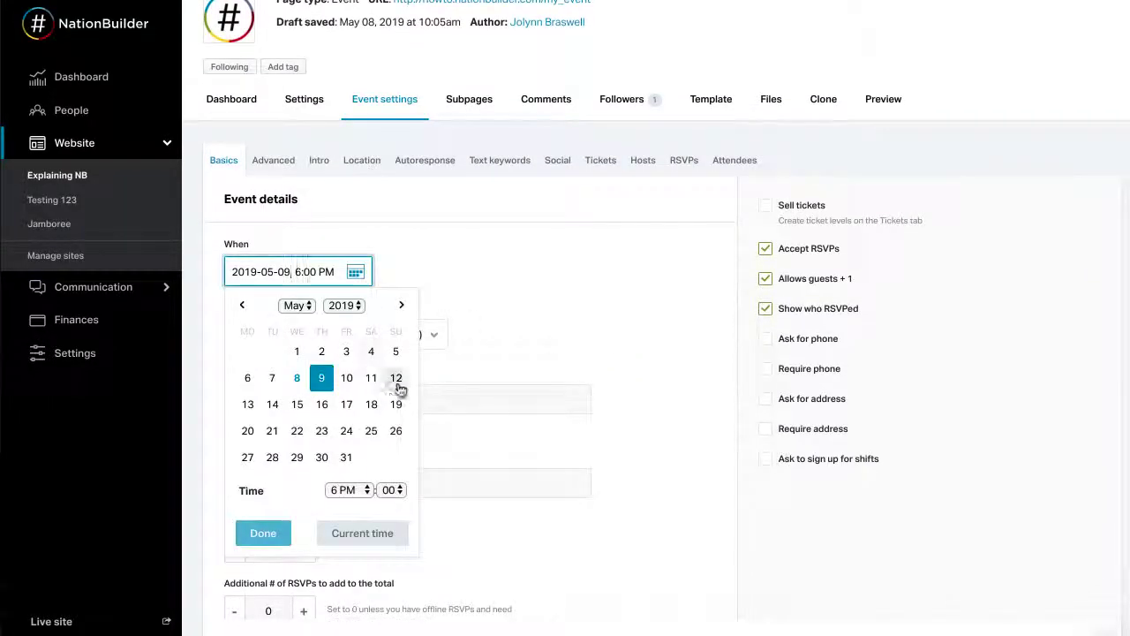
{"action": "left_click", "coordinate": [396, 377]}
{"action": "left_click", "coordinate": [359, 489]}
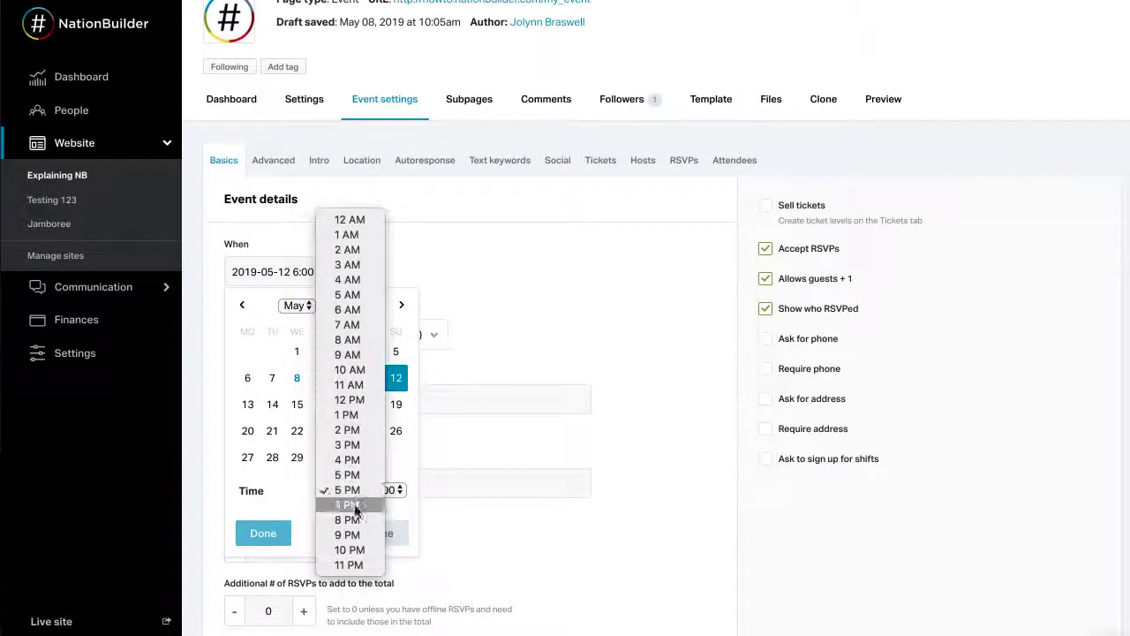
{"action": "left_click", "coordinate": [355, 505]}
{"action": "left_click", "coordinate": [264, 533]}
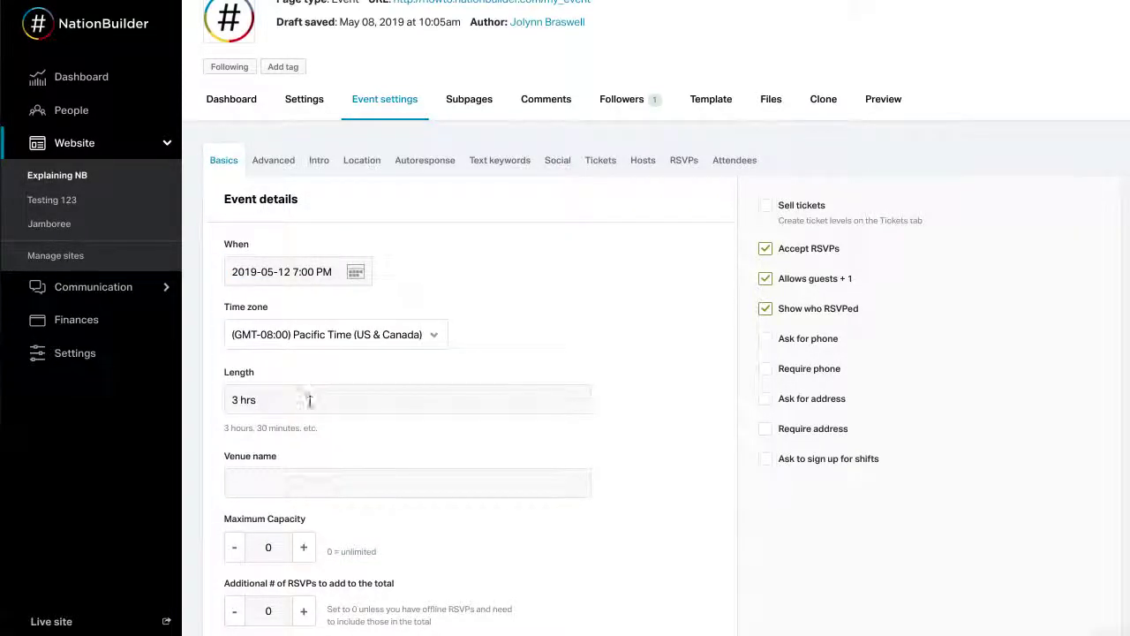
Enter 'My space' as the event venue.
{"action": "left_click", "coordinate": [295, 487]}
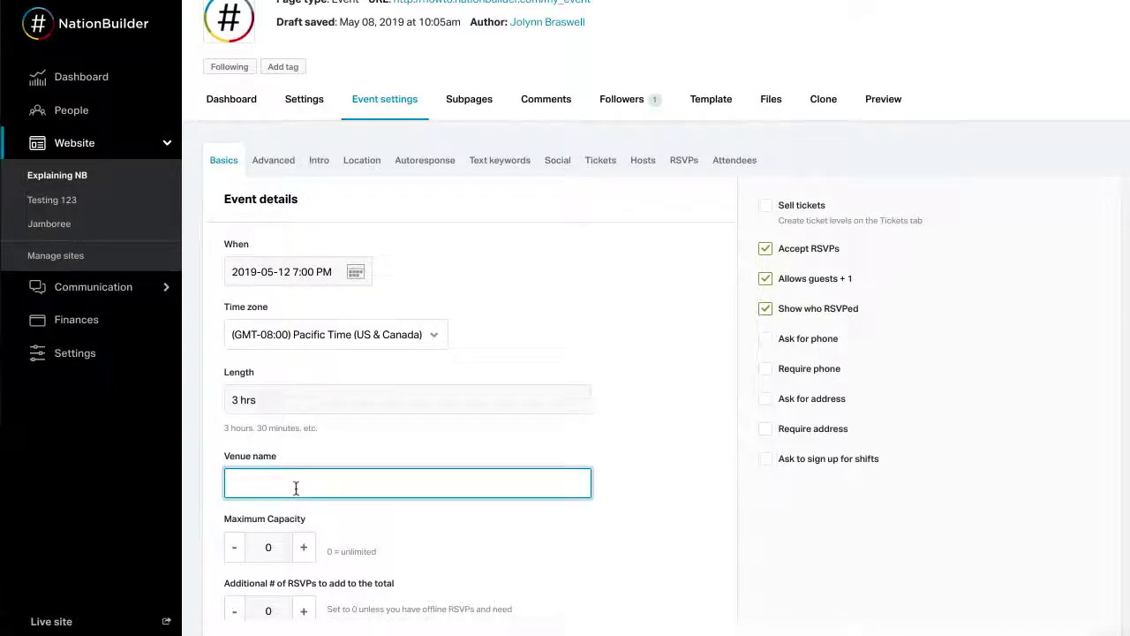
{"action": "type", "text": "My space"}
{"action": "key", "text": "Tab"}
Set maximum capacity to 105 and add 10 extra RSVPs.
{"action": "left_click", "coordinate": [273, 543]}
{"action": "double_click", "coordinate": [275, 546]}
{"action": "type", "text": "100"}
{"action": "left_click", "coordinate": [426, 555]}
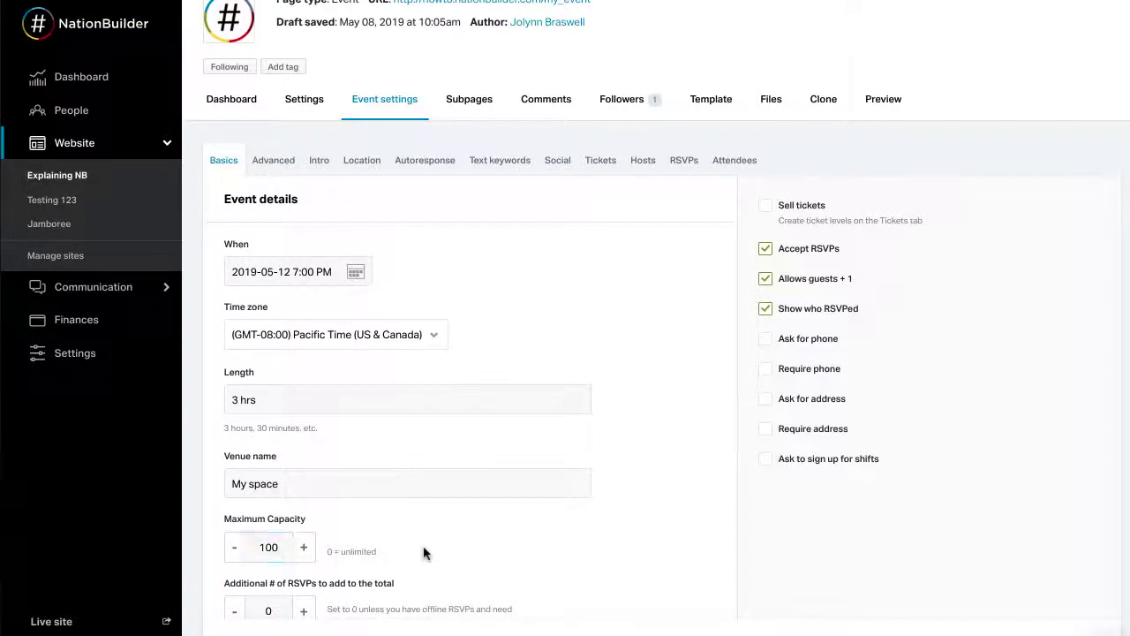
{"action": "left_click", "coordinate": [303, 548]}
{"action": "left_click", "coordinate": [304, 547]}
{"action": "left_click", "coordinate": [314, 550]}
{"action": "scroll", "coordinate": [418, 545], "scroll_direction": "down", "scroll_amount": 2}
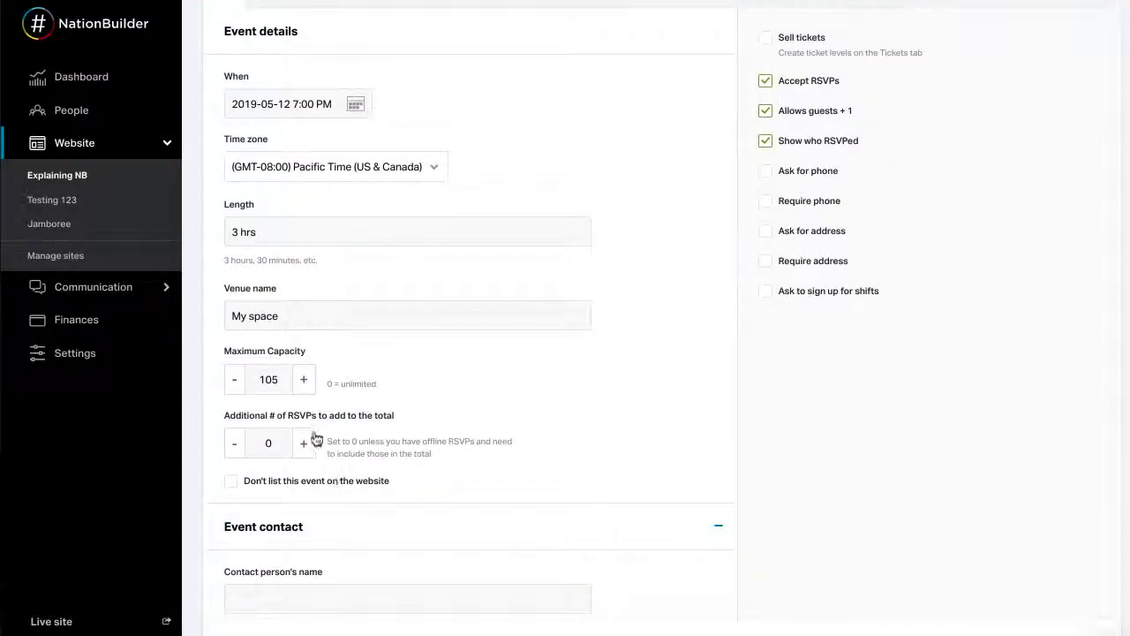
{"action": "left_click", "coordinate": [305, 444]}
{"action": "left_click", "coordinate": [306, 445]}
Leave the contact name, email and phone empty and save the basic event settings.
{"action": "scroll", "coordinate": [458, 467], "scroll_direction": "down", "scroll_amount": 3}
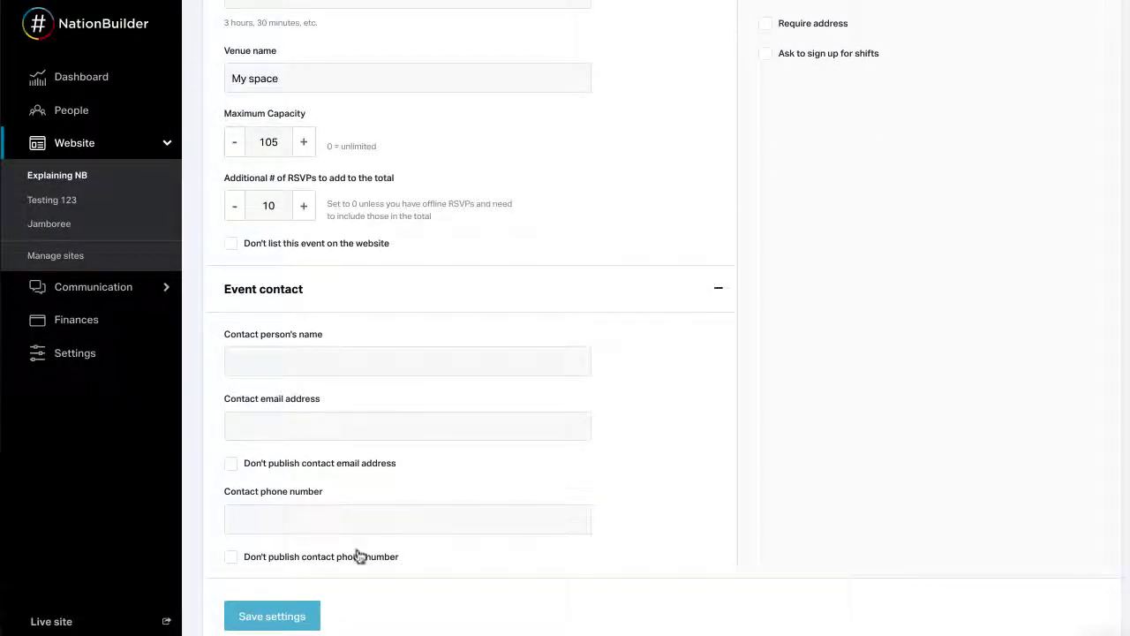
{"action": "left_click", "coordinate": [298, 367]}
{"action": "left_click", "coordinate": [297, 428]}
{"action": "left_click", "coordinate": [286, 511]}
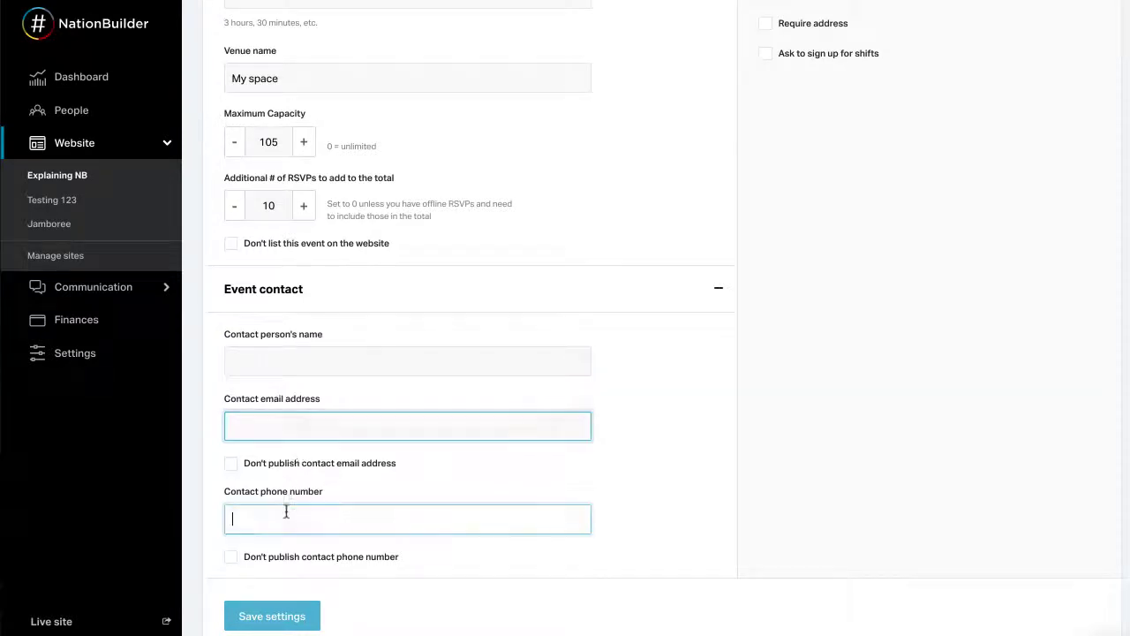
{"action": "left_click", "coordinate": [219, 472]}
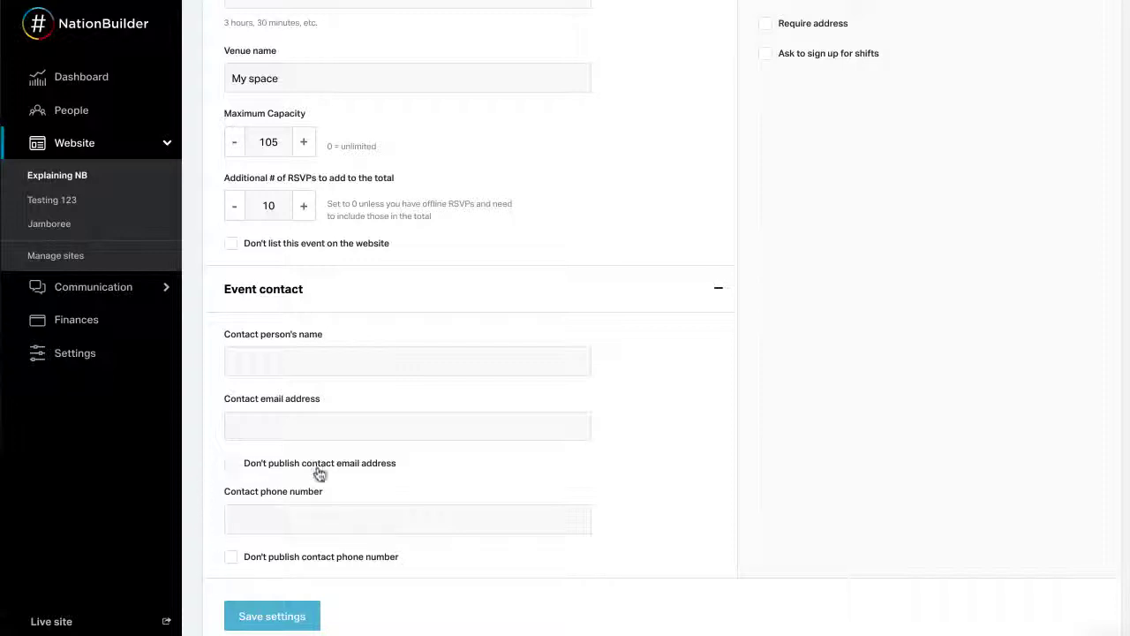
{"action": "scroll", "coordinate": [757, 463], "scroll_direction": "up", "scroll_amount": 3}
{"action": "scroll", "coordinate": [756, 463], "scroll_direction": "up", "scroll_amount": 2}
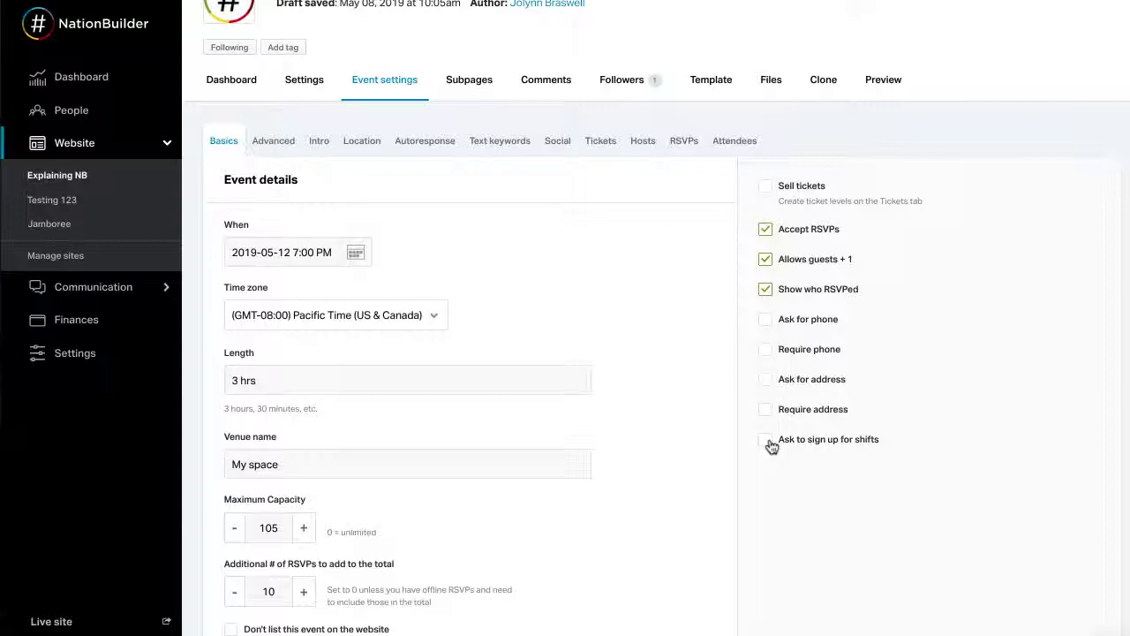
{"action": "scroll", "coordinate": [711, 454], "scroll_direction": "down", "scroll_amount": 5}
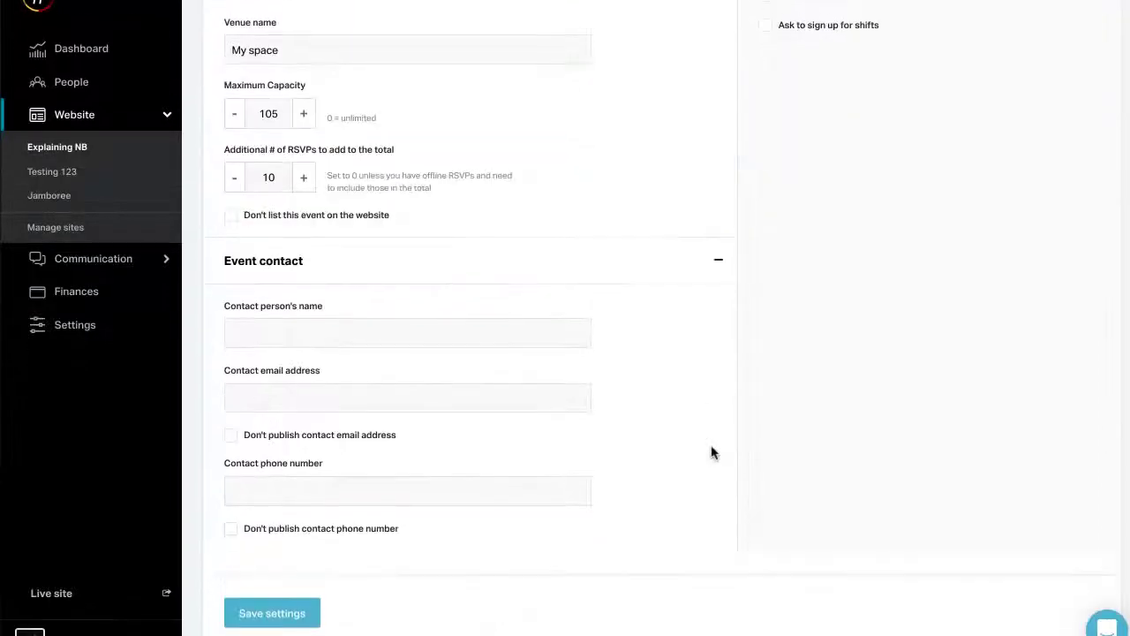
{"action": "left_click", "coordinate": [272, 616]}
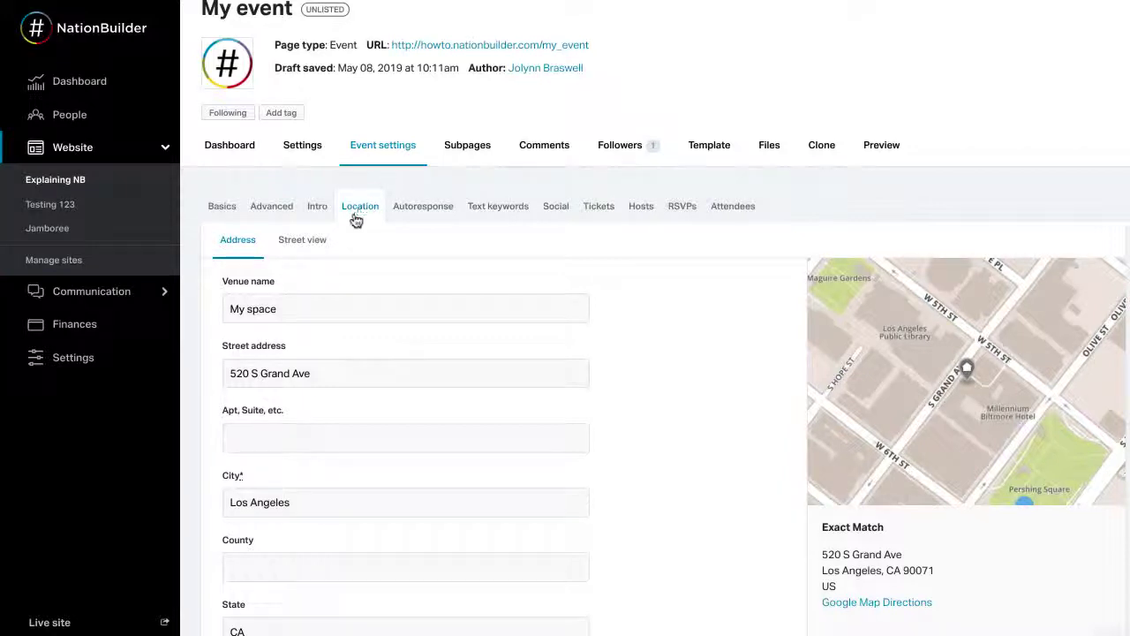
Enter 520 S Grand Ave, Los Angeles, CA 90071, United States as the location.
{"action": "left_click", "coordinate": [336, 309]}
{"action": "key", "text": "Tab"}
{"action": "left_click", "coordinate": [332, 500]}
{"action": "scroll", "coordinate": [335, 498], "scroll_direction": "down", "scroll_amount": 2}
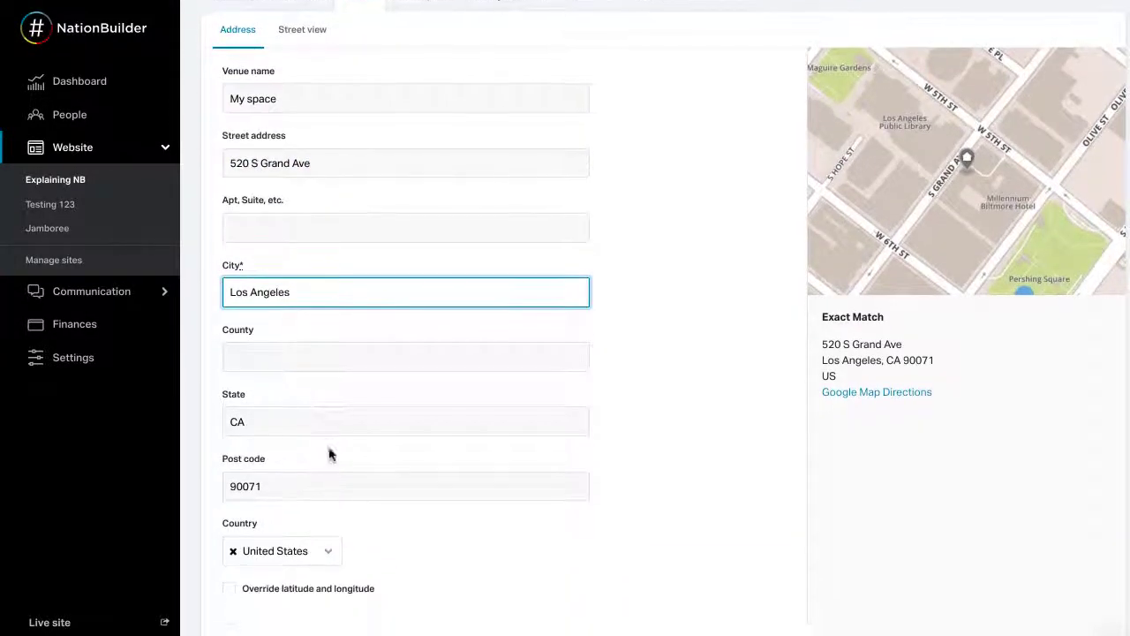
{"action": "left_click", "coordinate": [323, 424]}
{"action": "left_click", "coordinate": [324, 479]}
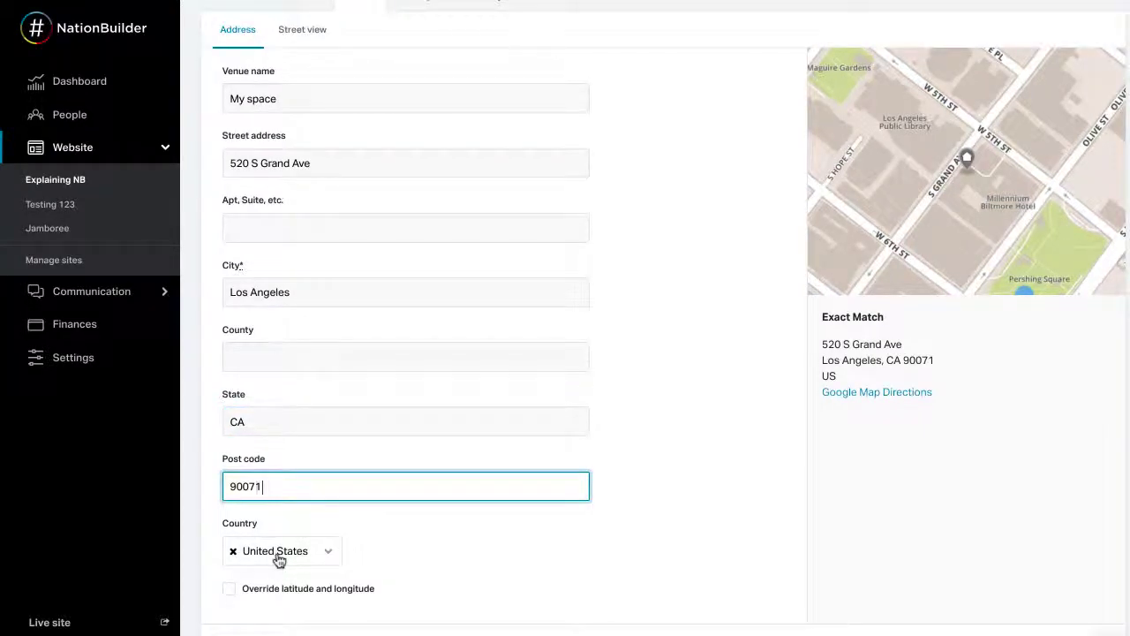
{"action": "left_click", "coordinate": [280, 556]}
{"action": "left_click", "coordinate": [439, 591]}
{"action": "scroll", "coordinate": [722, 444], "scroll_direction": "up", "scroll_amount": 2}
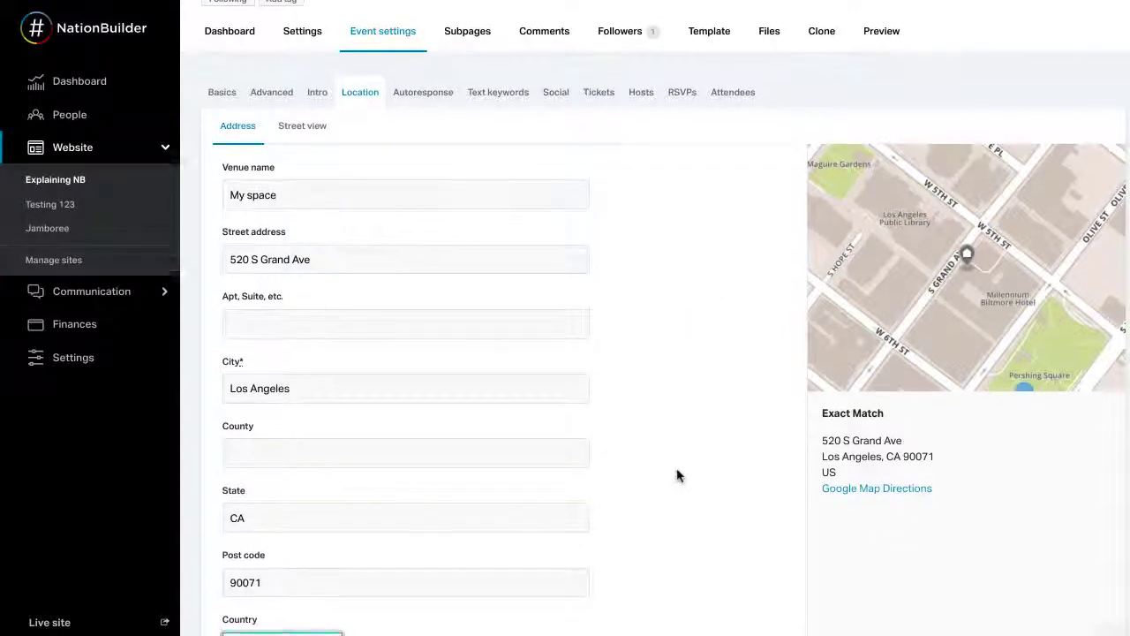
{"action": "scroll", "coordinate": [678, 476], "scroll_direction": "down", "scroll_amount": 3}
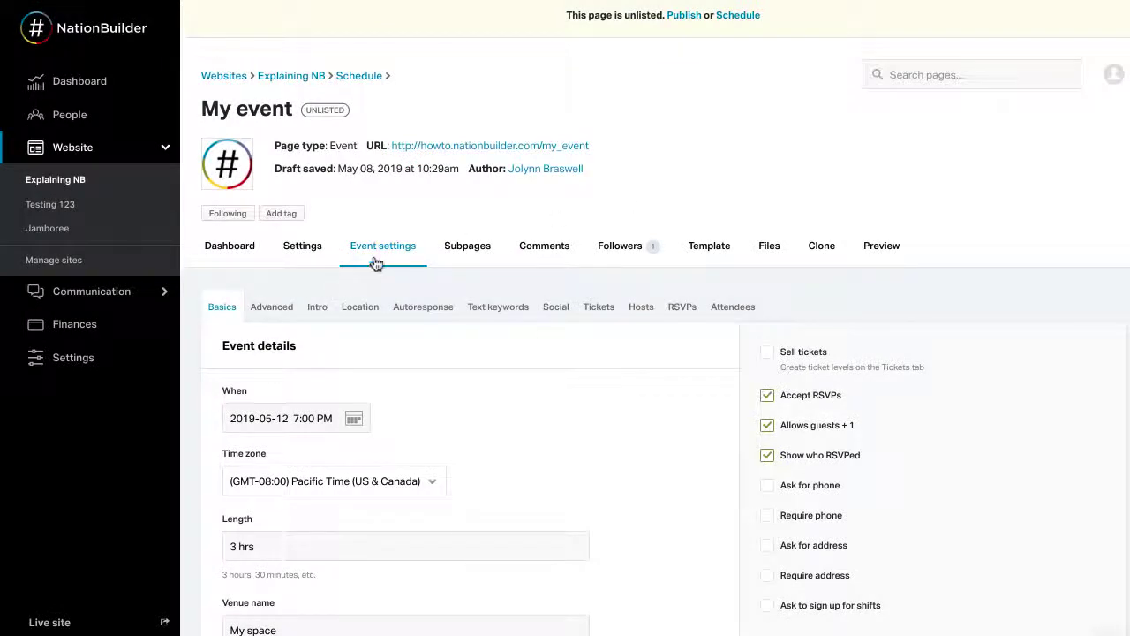
Enable Sell tickets, redirecting buyers to Donation2 with no donation tracking code.
{"action": "left_click", "coordinate": [767, 353]}
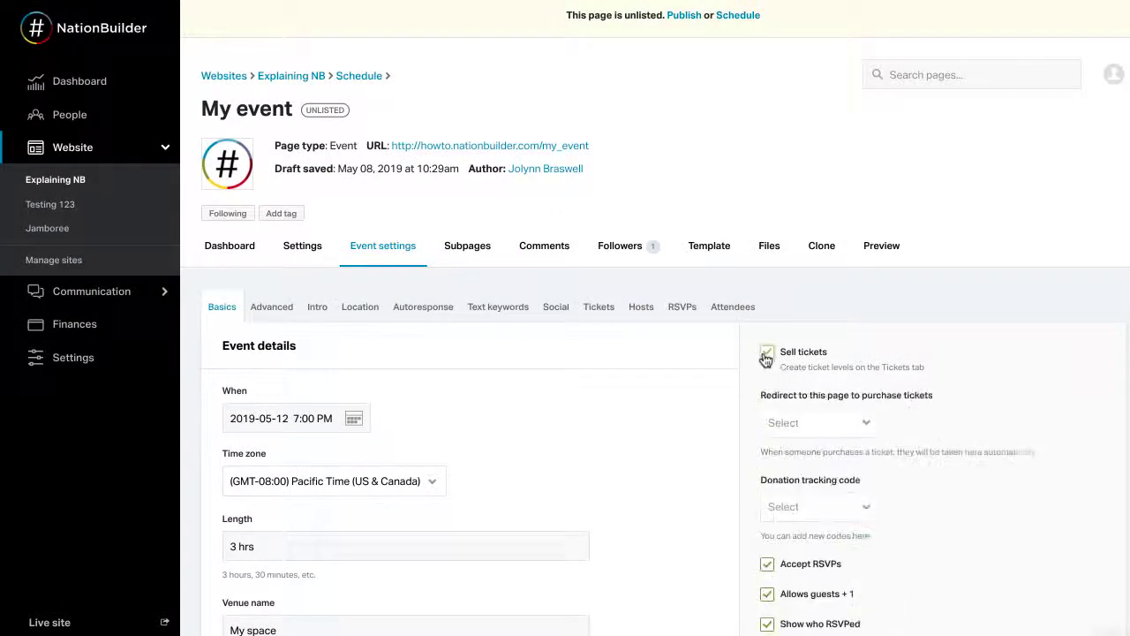
{"action": "scroll", "coordinate": [945, 393], "scroll_direction": "down", "scroll_amount": 2}
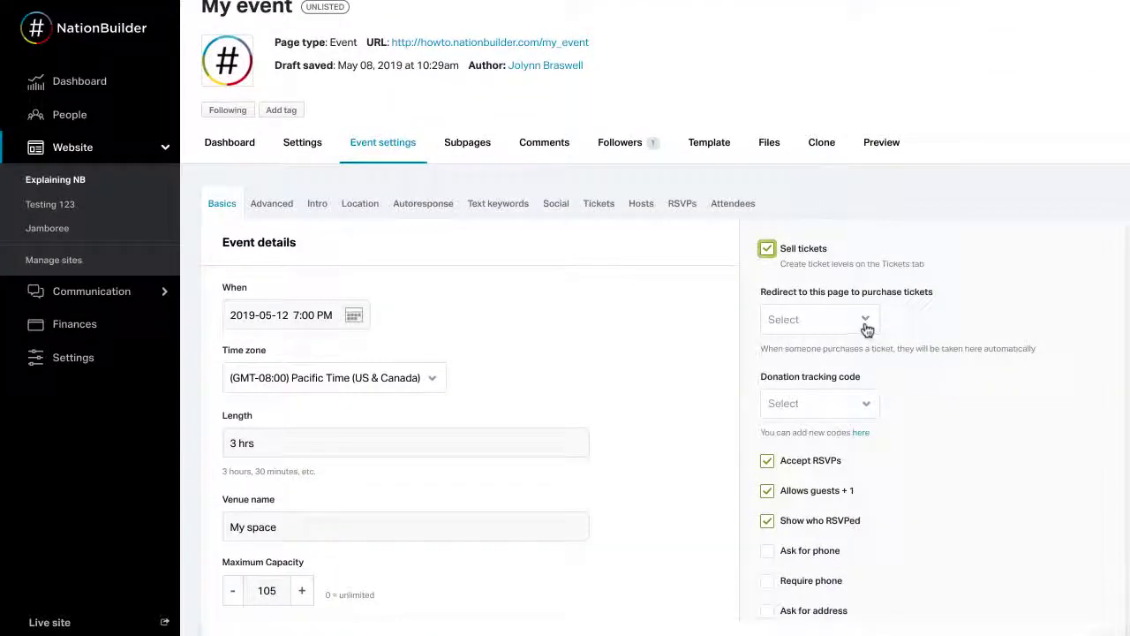
{"action": "left_click", "coordinate": [866, 329]}
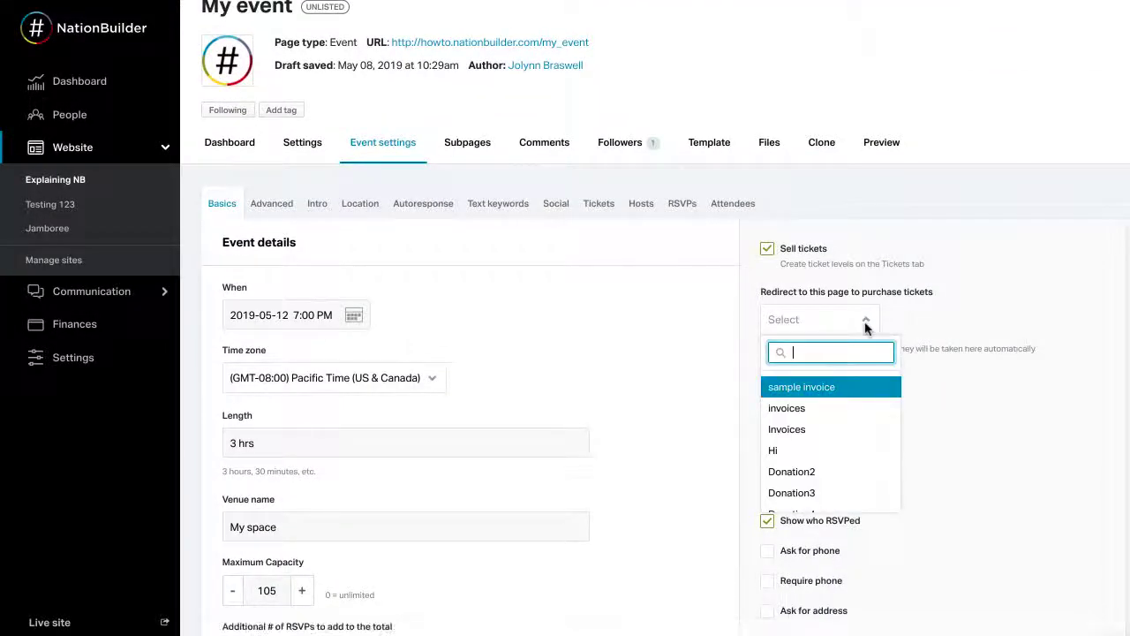
{"action": "left_click", "coordinate": [856, 474]}
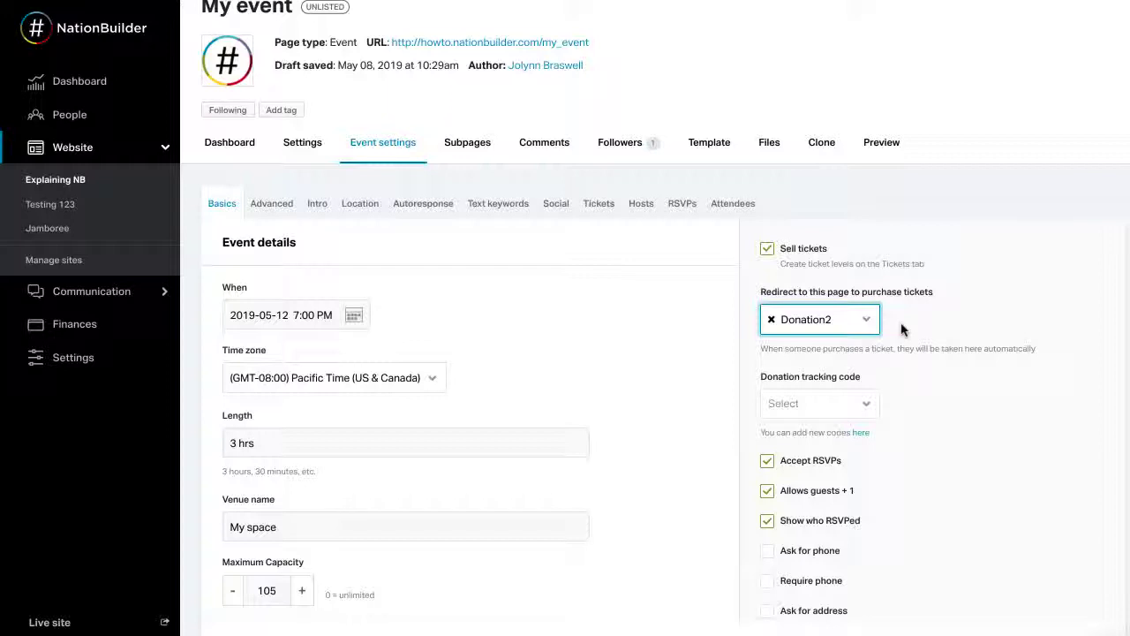
{"action": "left_click", "coordinate": [839, 407]}
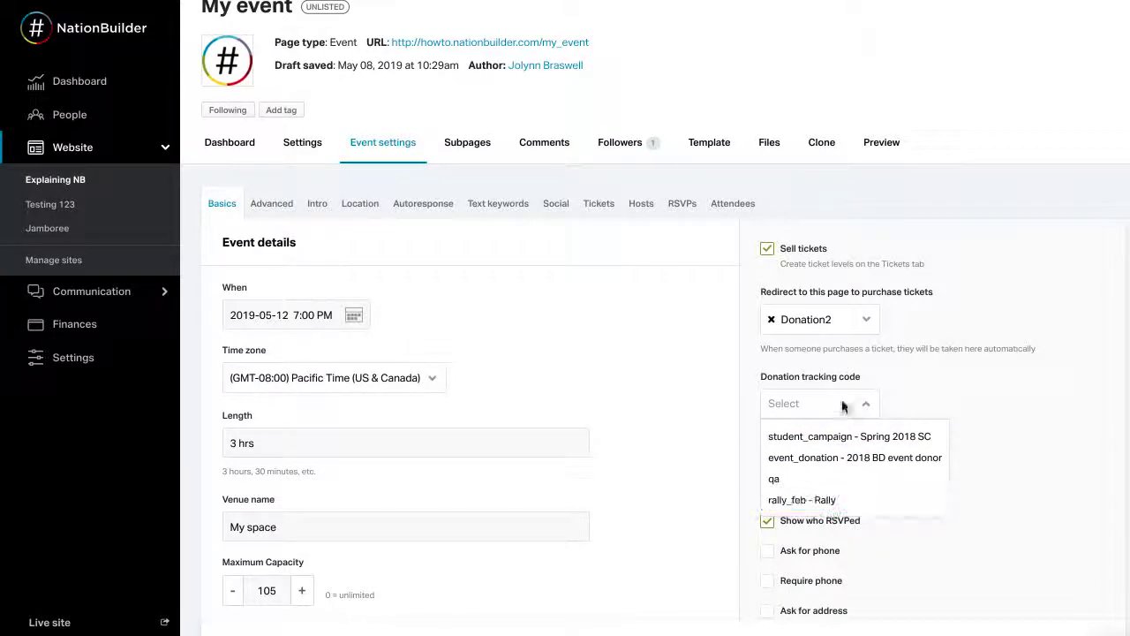
{"action": "left_click", "coordinate": [931, 381]}
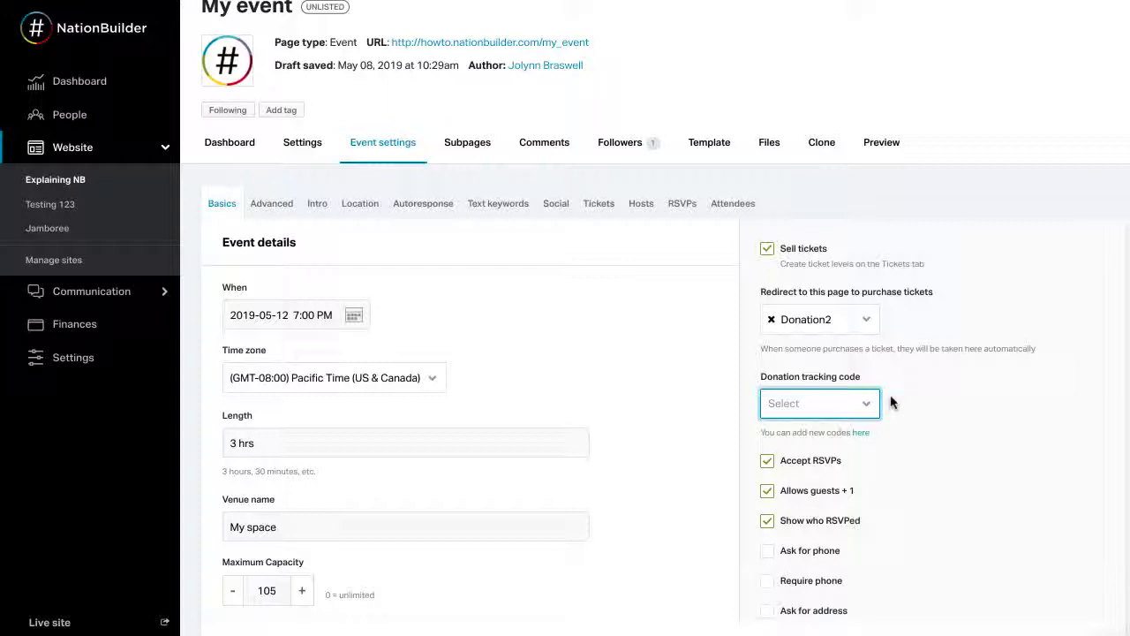
{"action": "scroll", "coordinate": [890, 403], "scroll_direction": "down", "scroll_amount": 5}
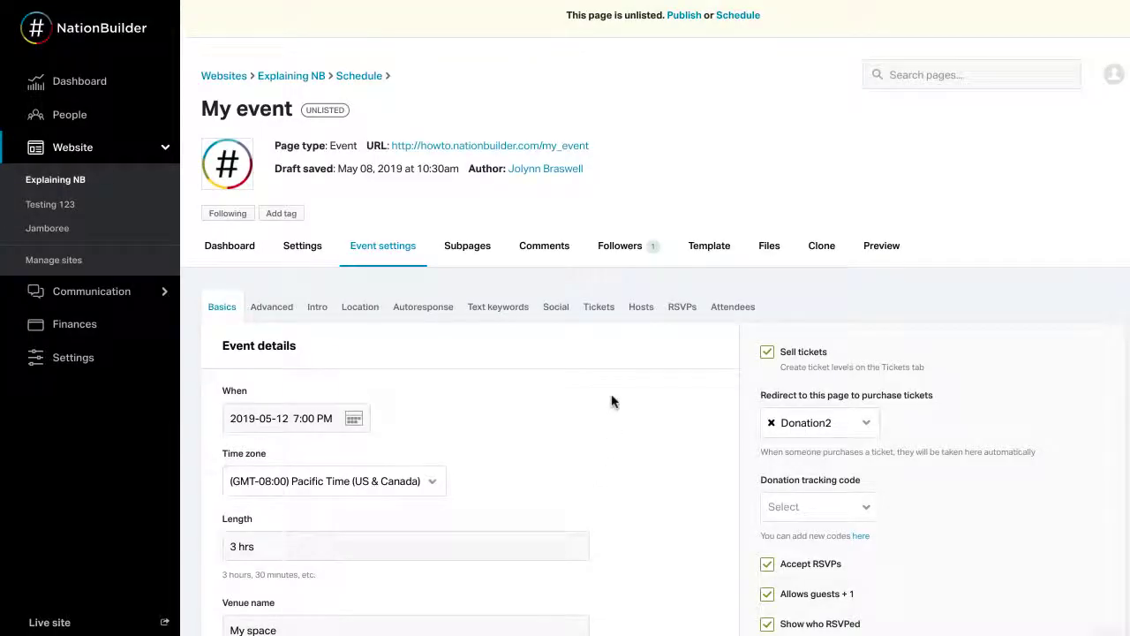
Start a new ticket level named VIP on the Tickets form.
{"action": "left_click", "coordinate": [599, 317]}
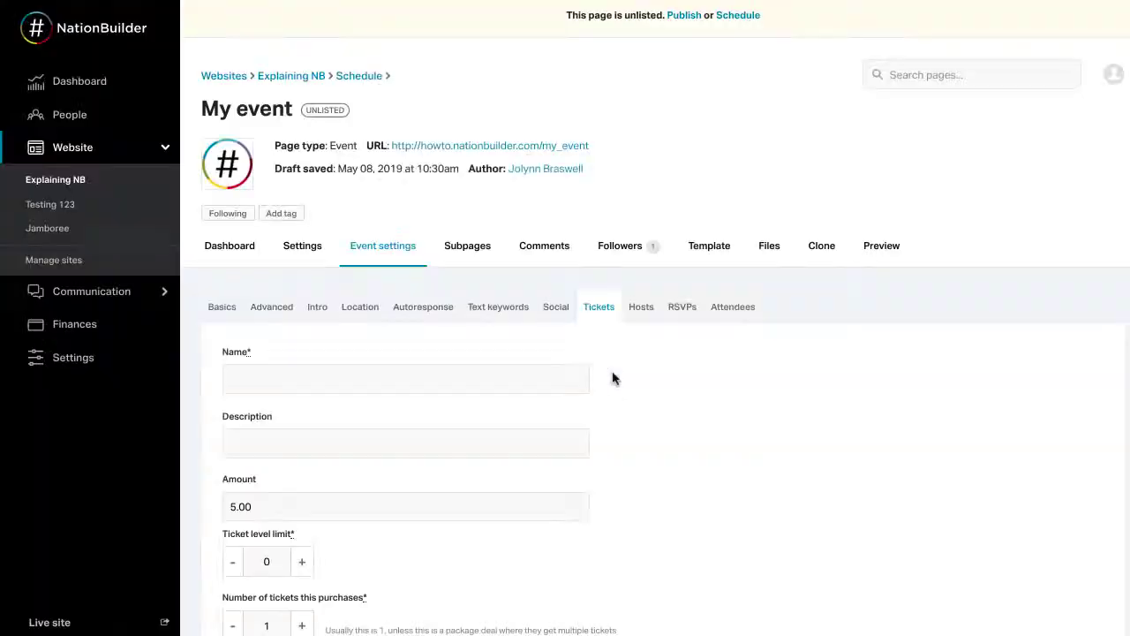
{"action": "scroll", "coordinate": [613, 378], "scroll_direction": "down", "scroll_amount": 1}
{"action": "scroll", "coordinate": [614, 378], "scroll_direction": "down", "scroll_amount": 3}
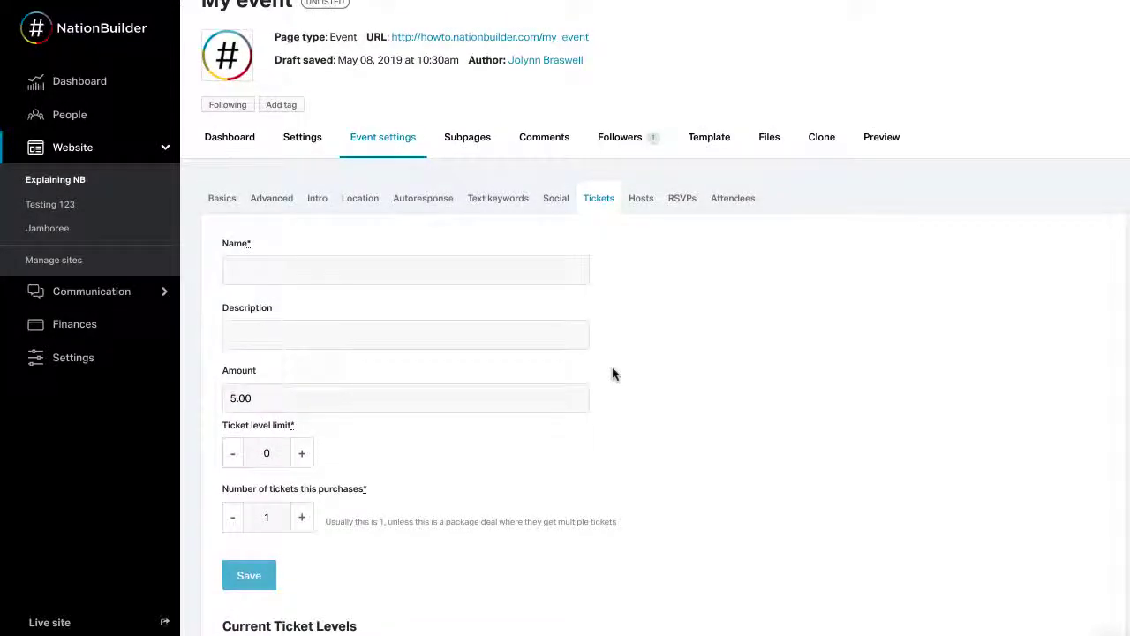
{"action": "left_click", "coordinate": [289, 267]}
{"action": "type", "text": "VIP"}
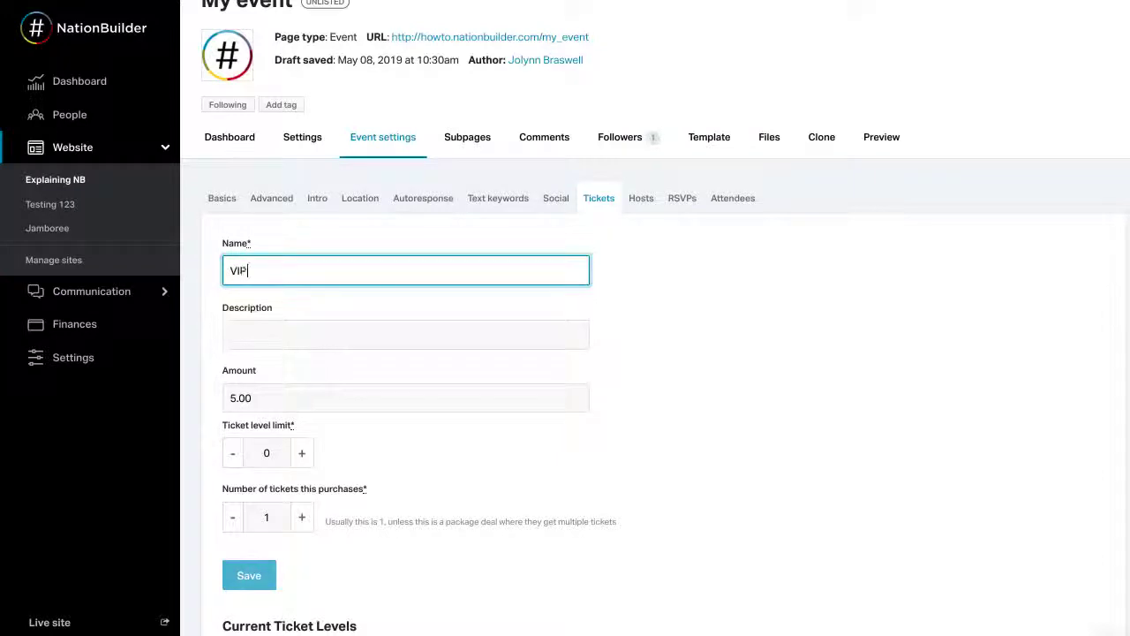
Price the VIP ticket at 500.00 with a ticket level limit of 50.
{"action": "left_click", "coordinate": [305, 342]}
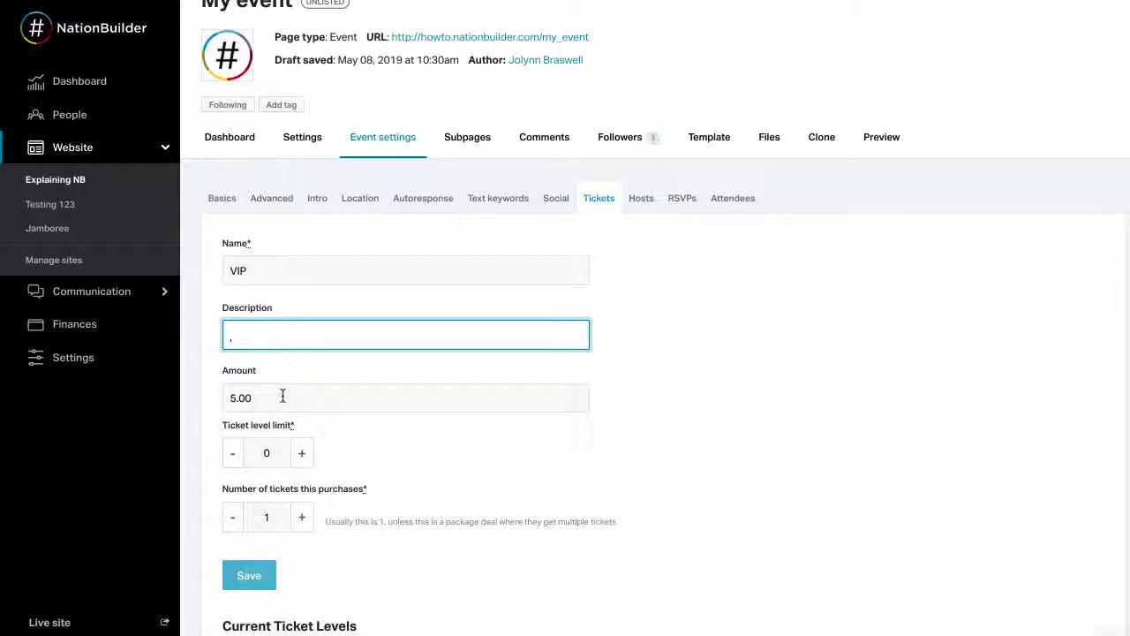
{"action": "left_click_drag", "start_coordinate": [283, 397], "coordinate": [209, 400]}
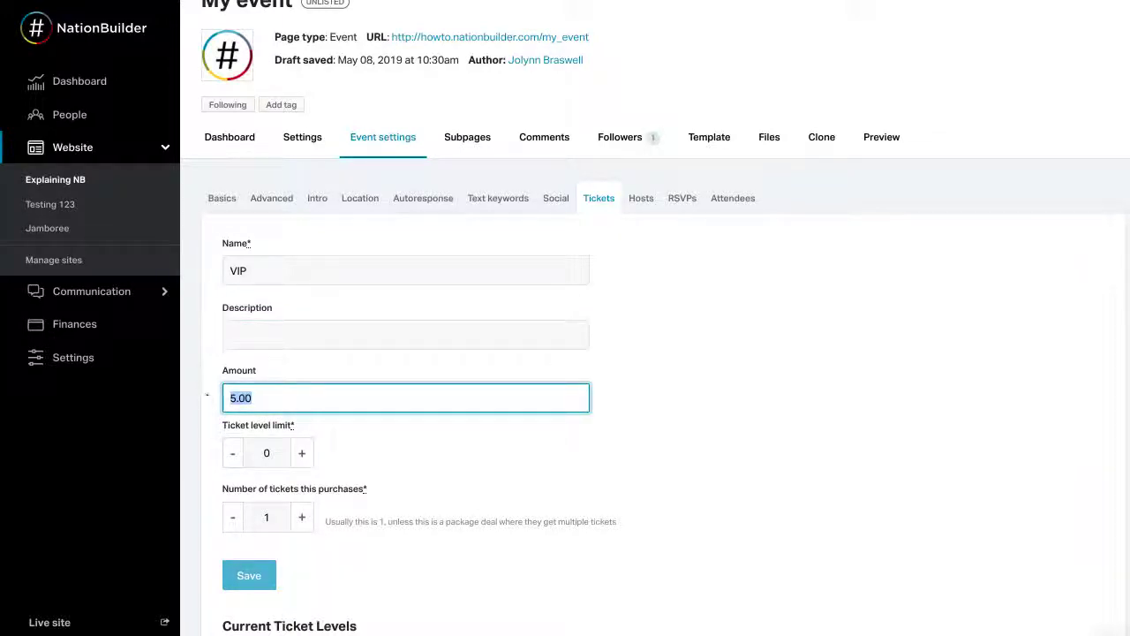
{"action": "type", "text": "500.00"}
{"action": "left_click", "coordinate": [357, 440]}
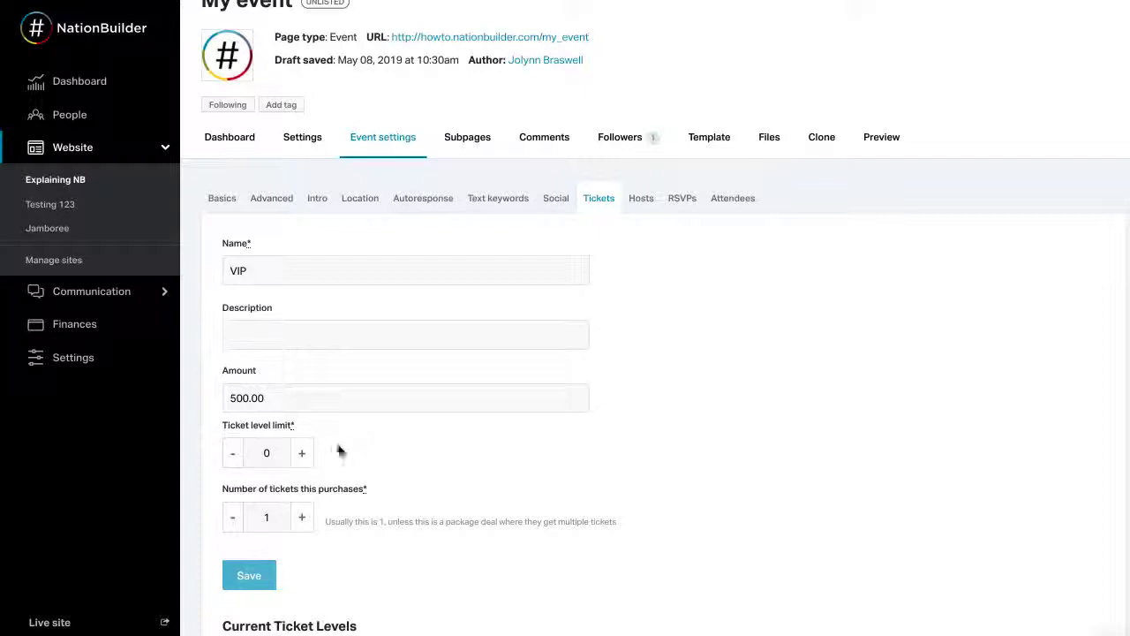
{"action": "left_click", "coordinate": [273, 452]}
{"action": "double_click", "coordinate": [276, 451]}
{"action": "type", "text": "50"}
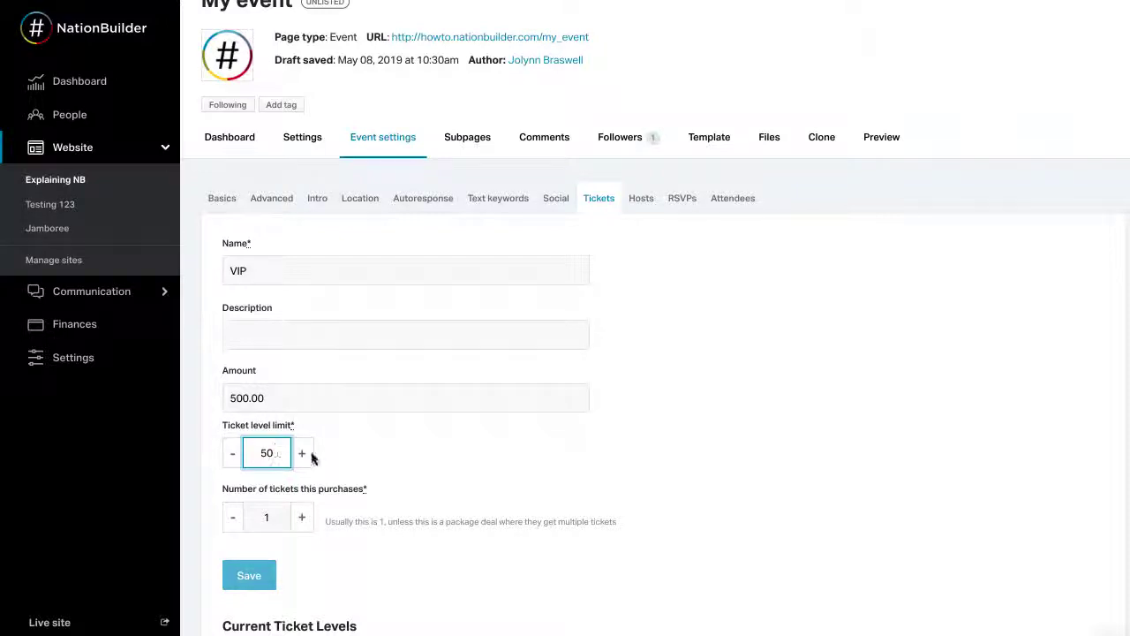
{"action": "left_click", "coordinate": [340, 465]}
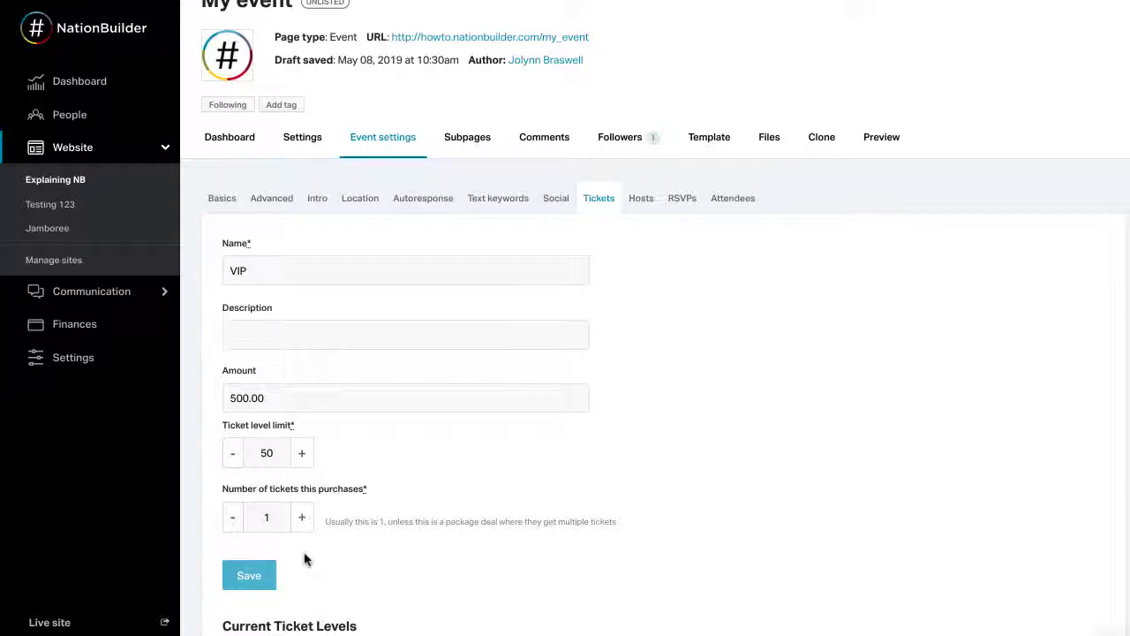
Save the VIP level and check the GA level's options without deleting it.
{"action": "left_click", "coordinate": [264, 577]}
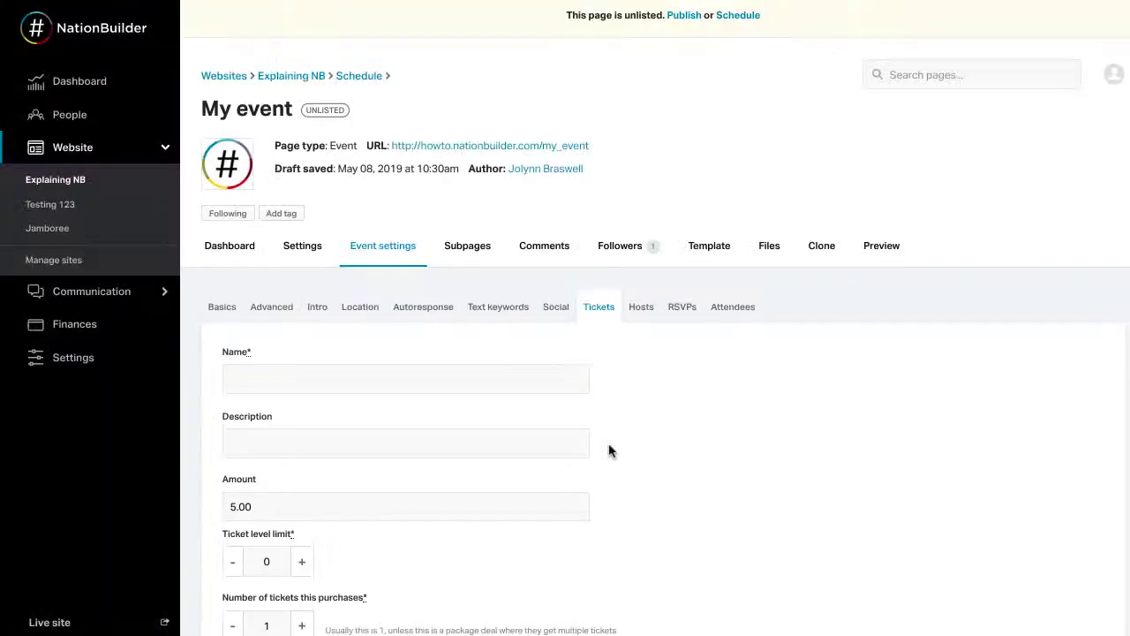
{"action": "scroll", "coordinate": [609, 446], "scroll_direction": "down", "scroll_amount": 3}
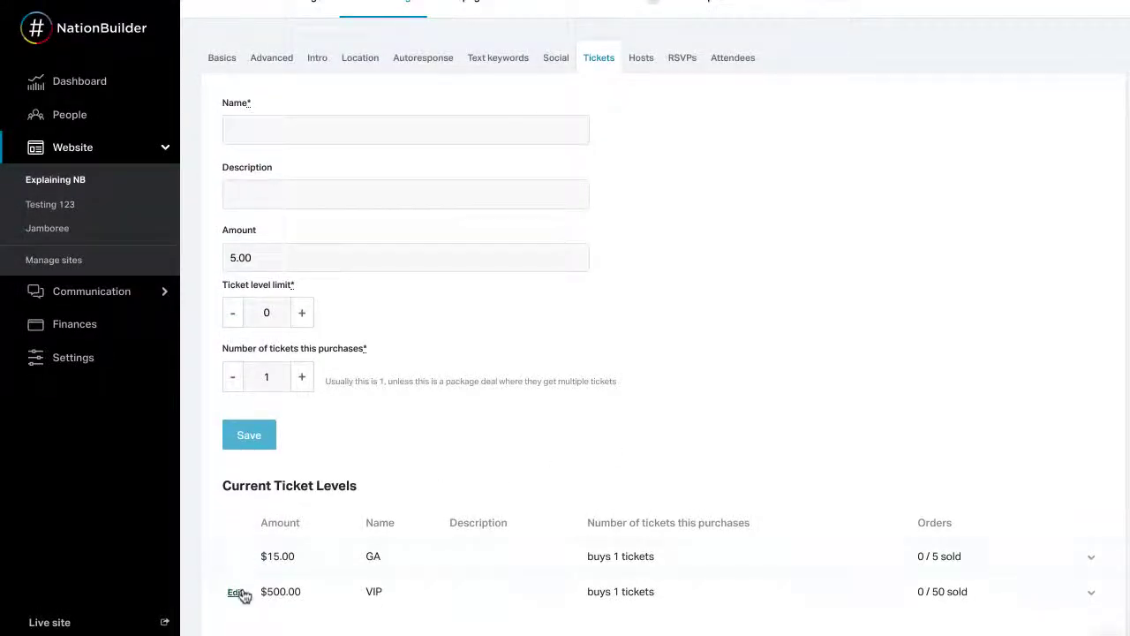
{"action": "left_click", "coordinate": [1091, 563]}
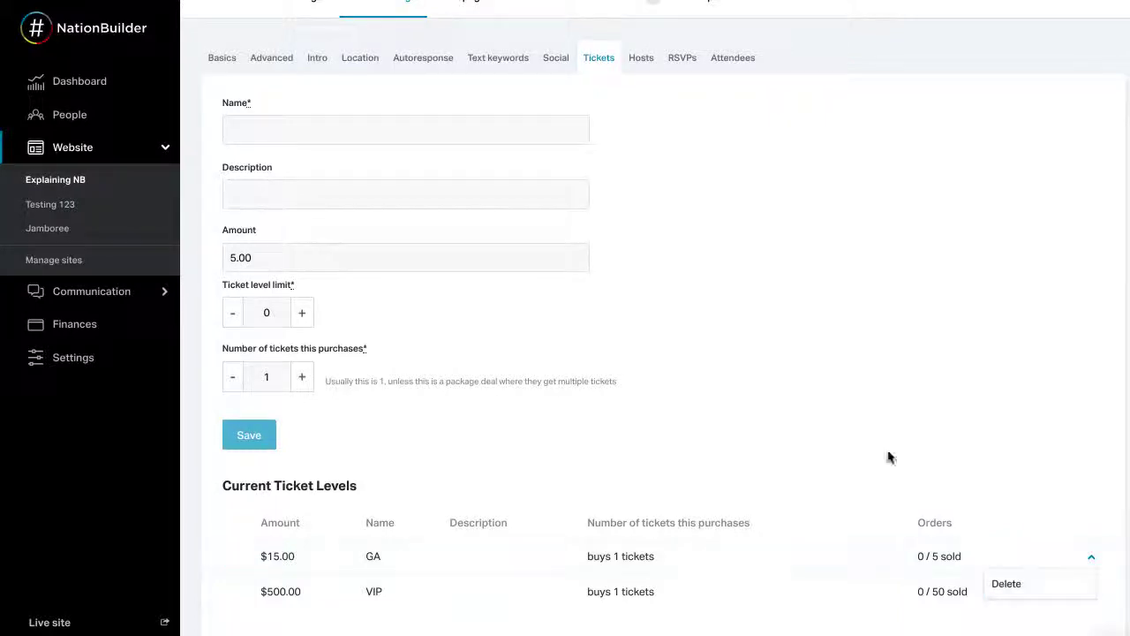
{"action": "left_click", "coordinate": [798, 389]}
{"action": "scroll", "coordinate": [798, 389], "scroll_direction": "up", "scroll_amount": 3}
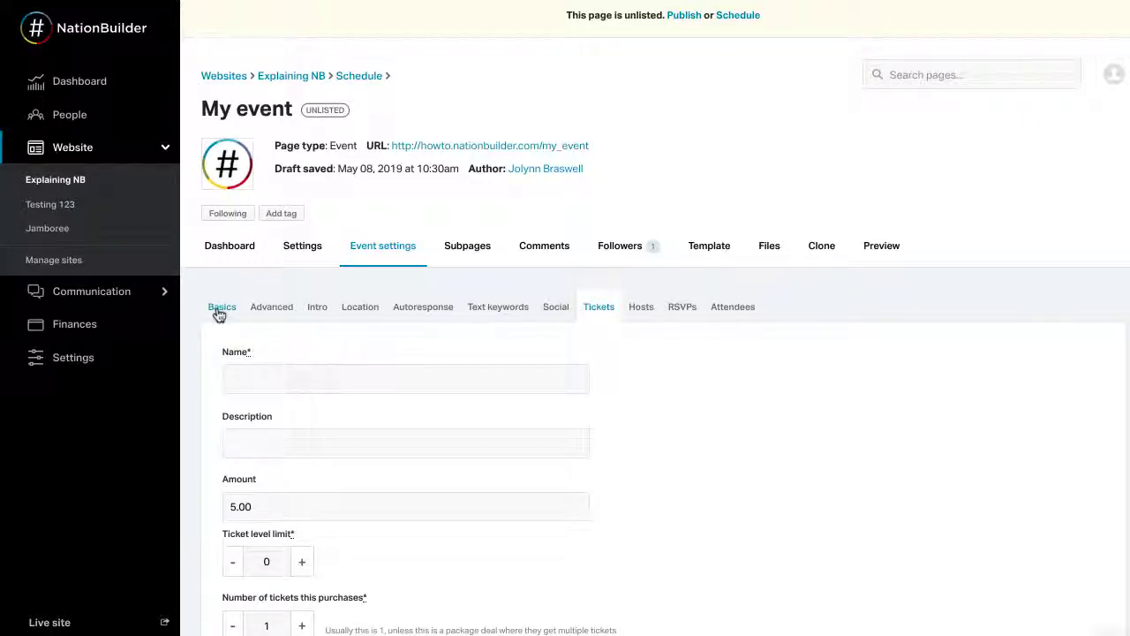
Uncheck Sell tickets on Basics, save the settings, then revisit the Tickets sub-tab.
{"action": "left_click", "coordinate": [219, 315]}
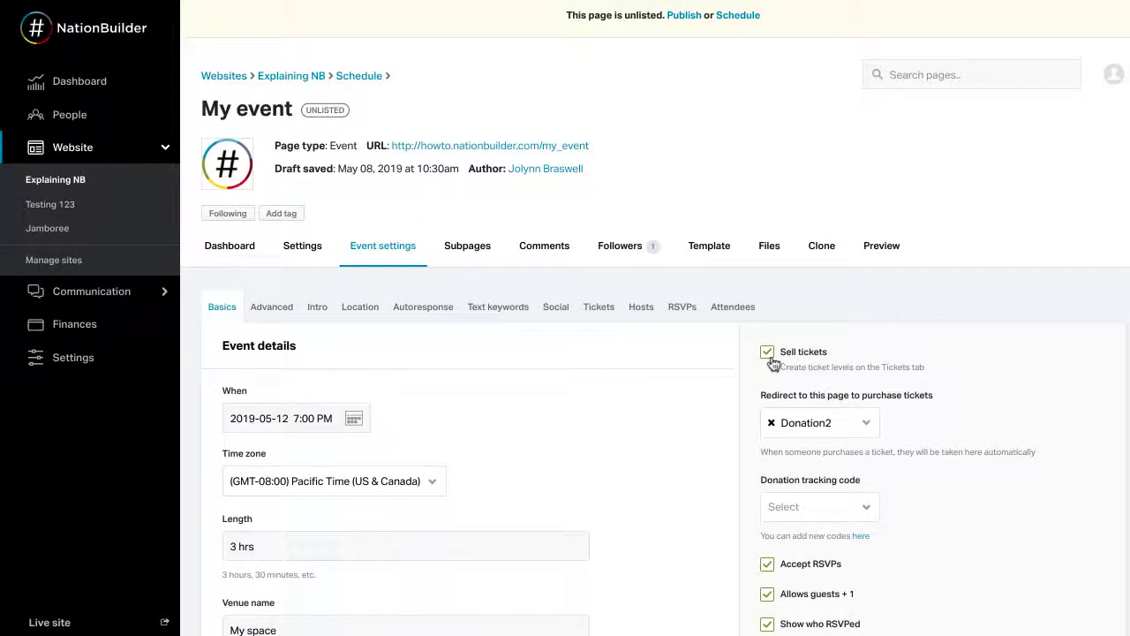
{"action": "left_click", "coordinate": [768, 353]}
{"action": "scroll", "coordinate": [715, 406], "scroll_direction": "down", "scroll_amount": 6}
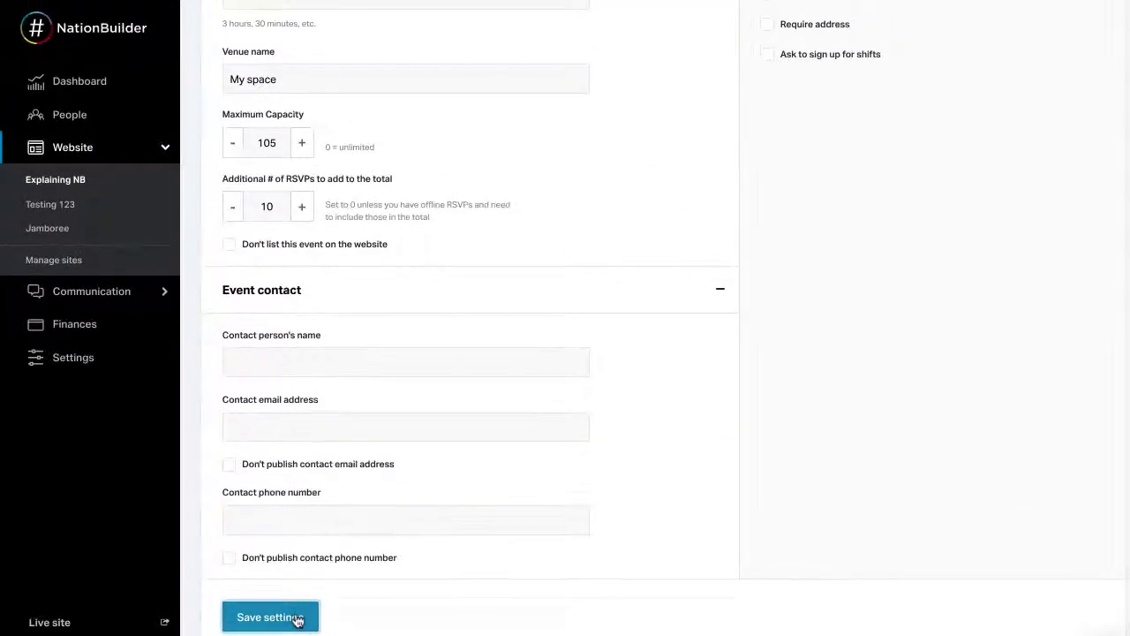
{"action": "left_click", "coordinate": [297, 621]}
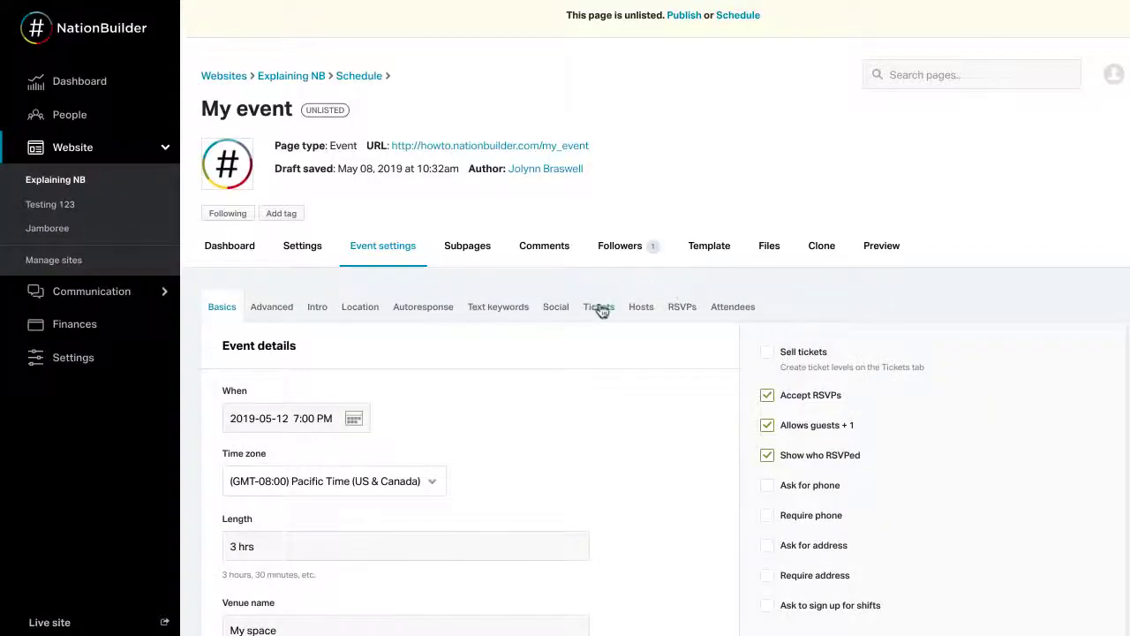
{"action": "left_click", "coordinate": [599, 309]}
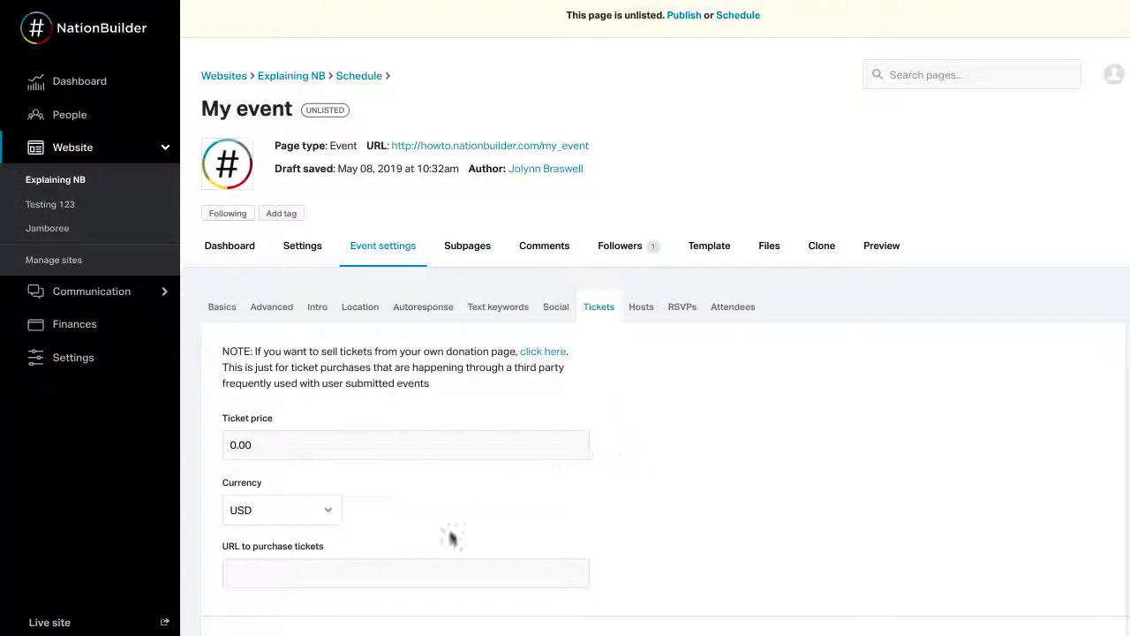
{"action": "left_click", "coordinate": [422, 573]}
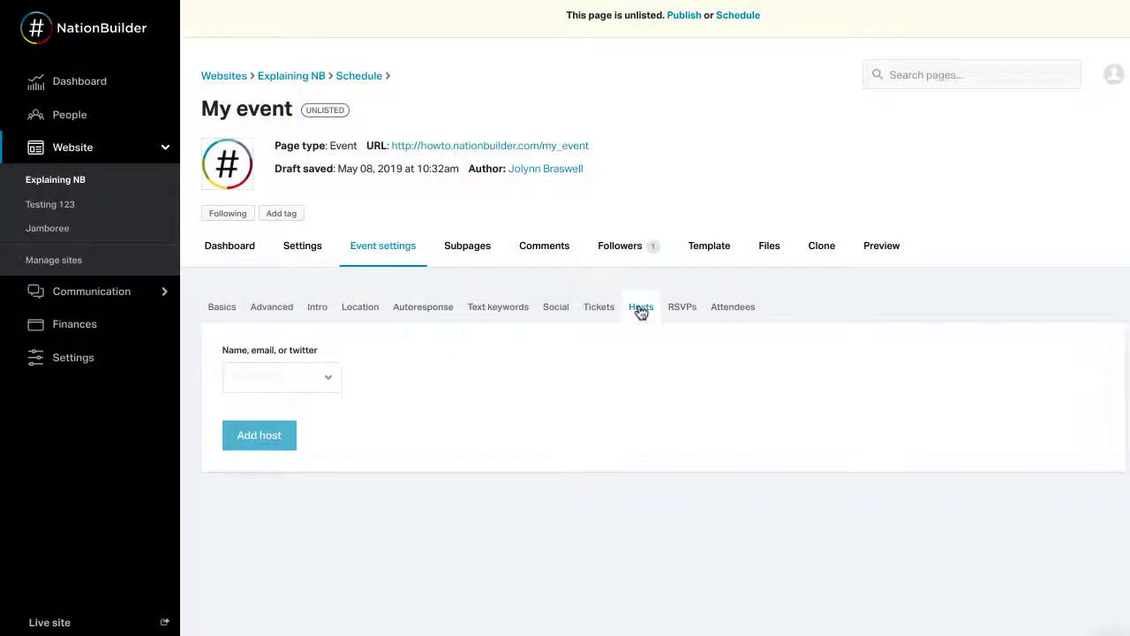
Search for the person by name, add them as event host, and keep them listed.
{"action": "left_click", "coordinate": [268, 385]}
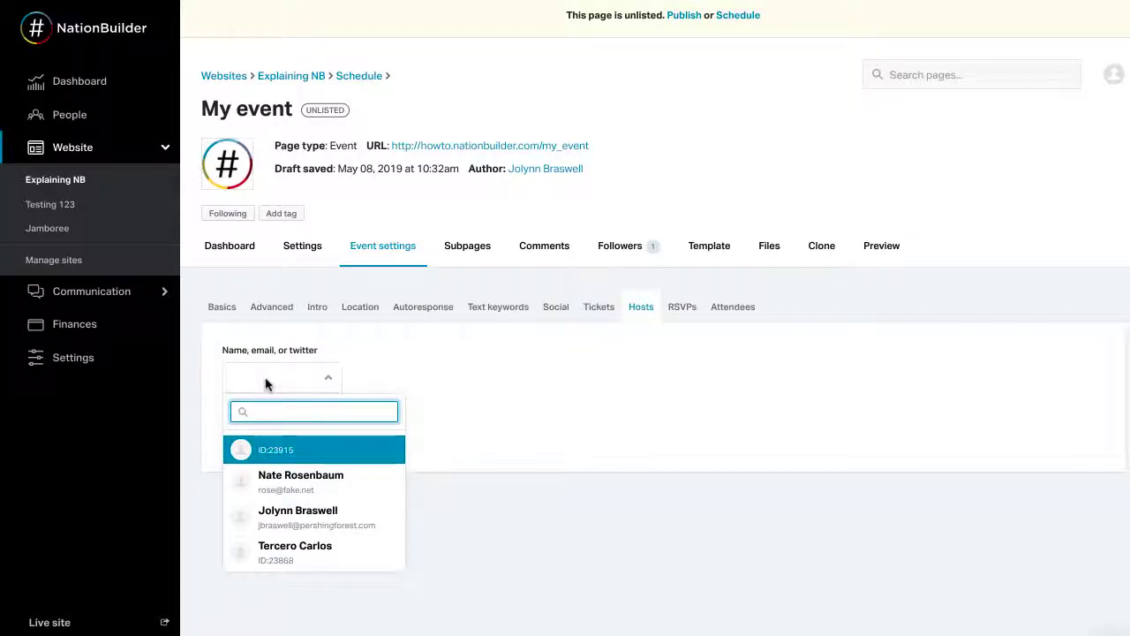
{"action": "type", "text": "jane"}
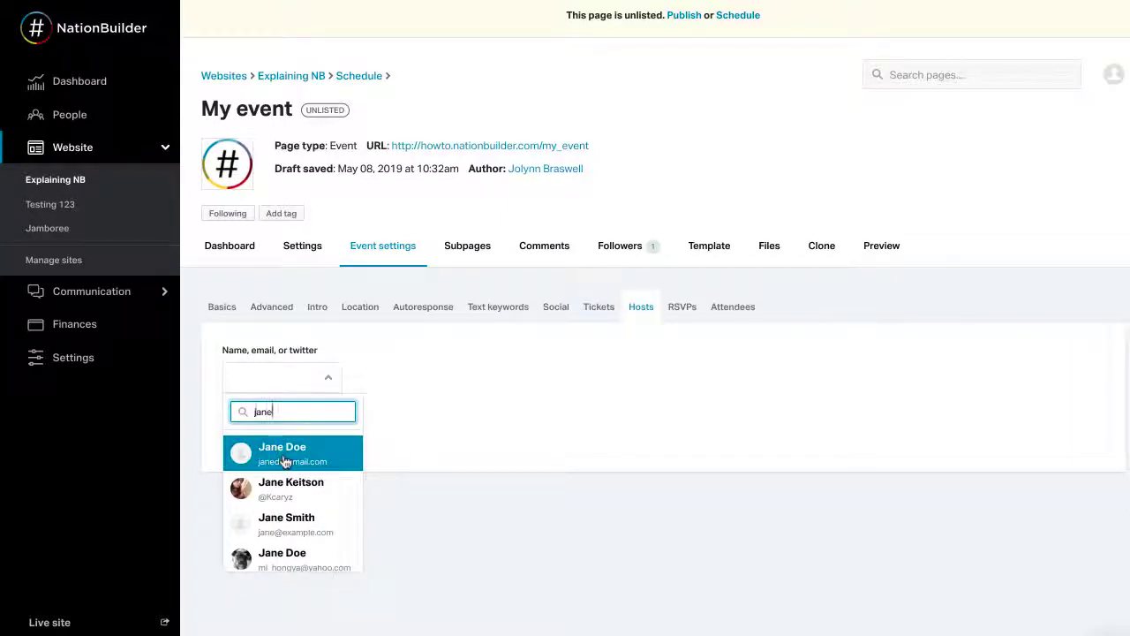
{"action": "left_click", "coordinate": [284, 460]}
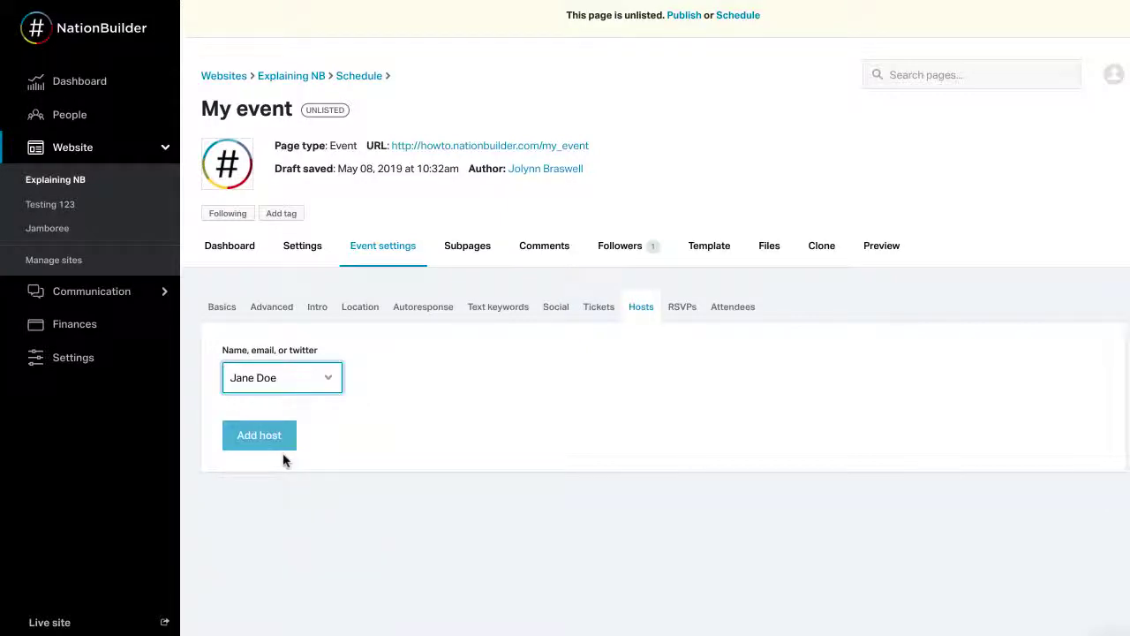
{"action": "left_click", "coordinate": [275, 434]}
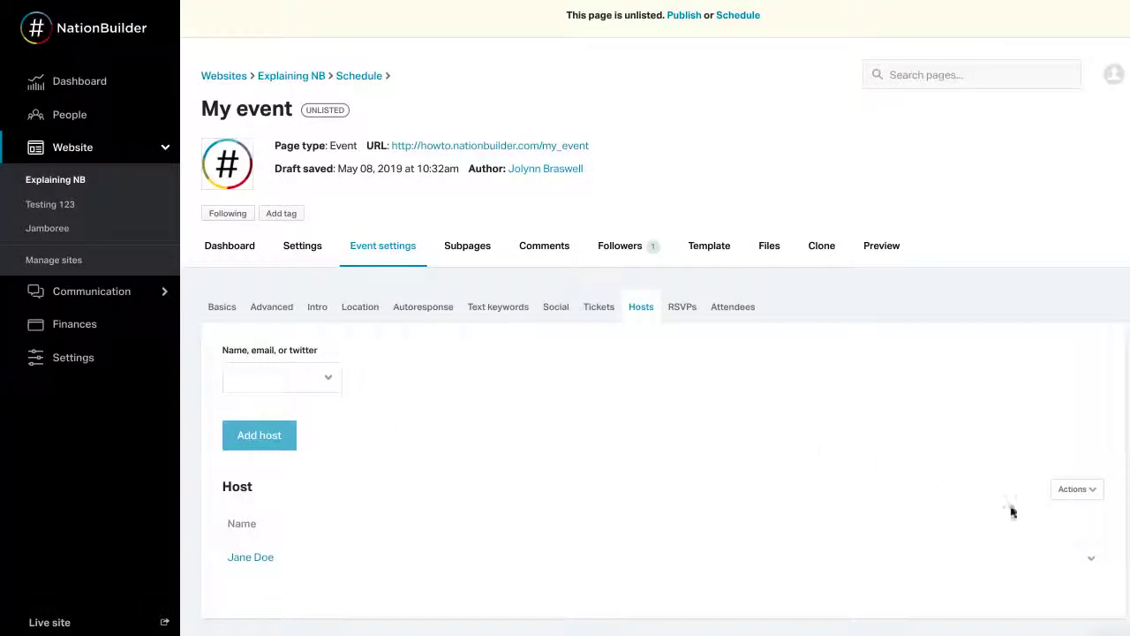
{"action": "left_click", "coordinate": [1093, 560]}
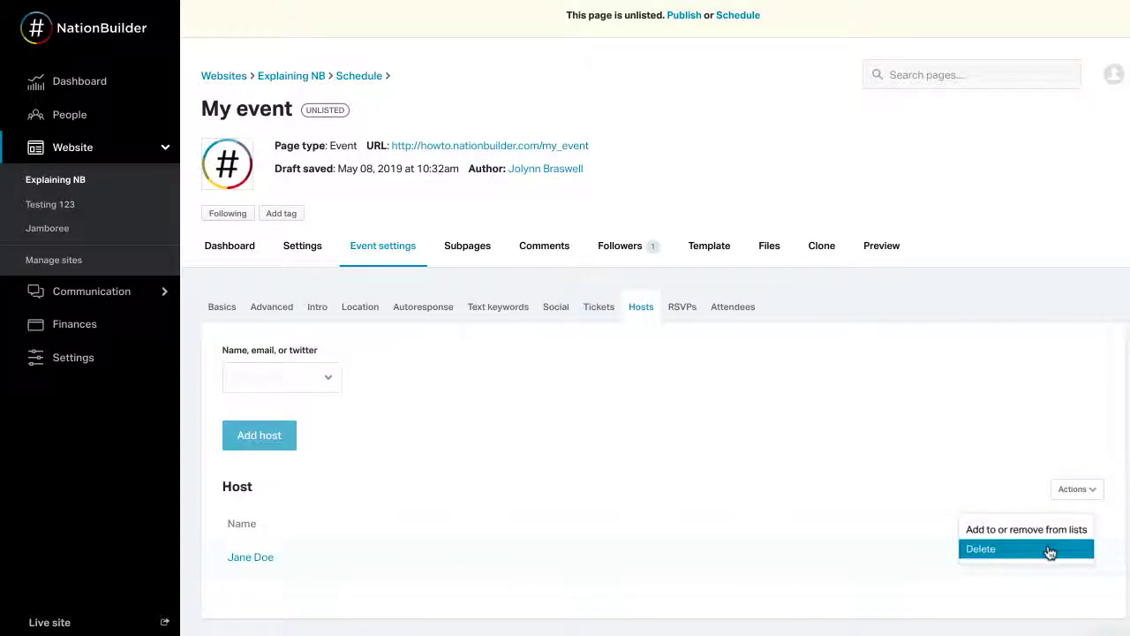
{"action": "left_click", "coordinate": [863, 402]}
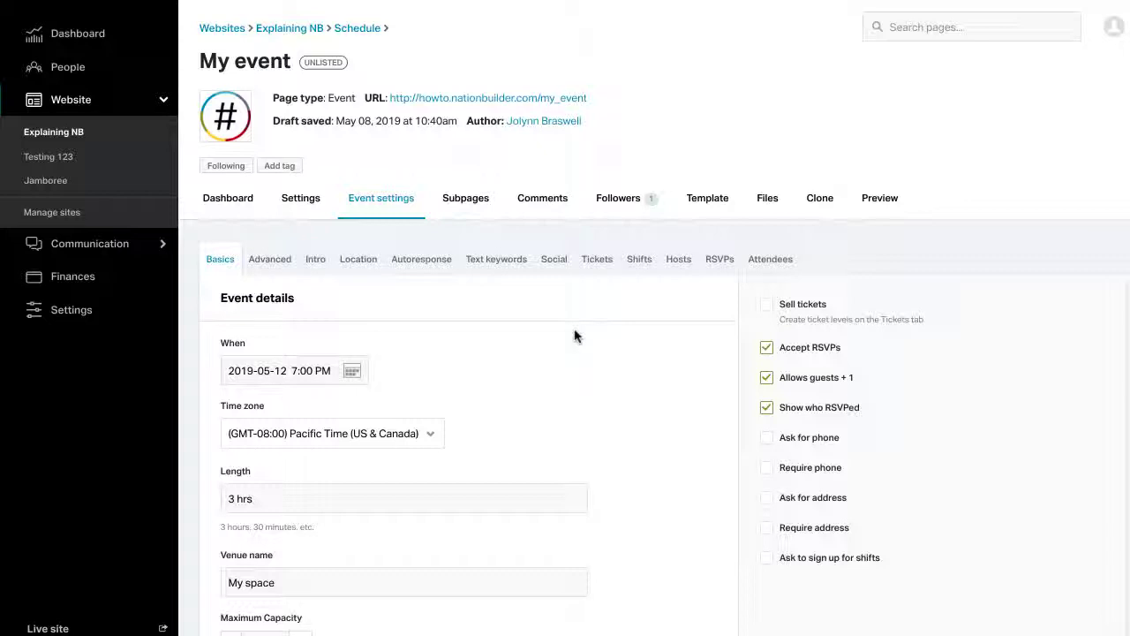
Check 'Ask to sign up for shifts' and save the Basics settings.
{"action": "left_click", "coordinate": [766, 560]}
{"action": "scroll", "coordinate": [636, 477], "scroll_direction": "down", "scroll_amount": 5}
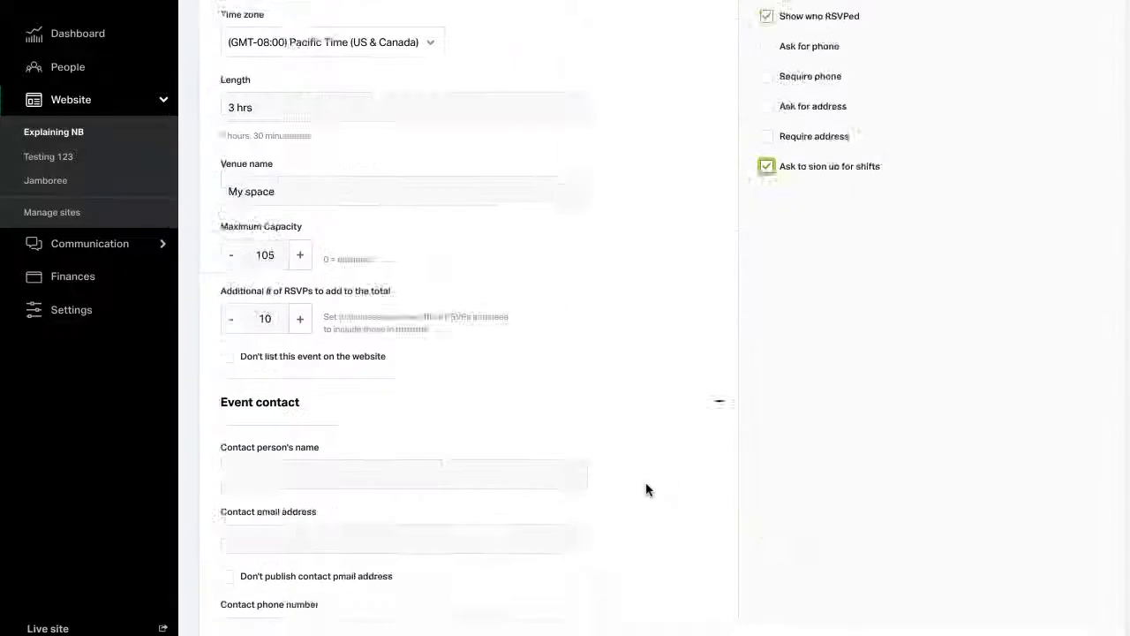
{"action": "left_click", "coordinate": [256, 625]}
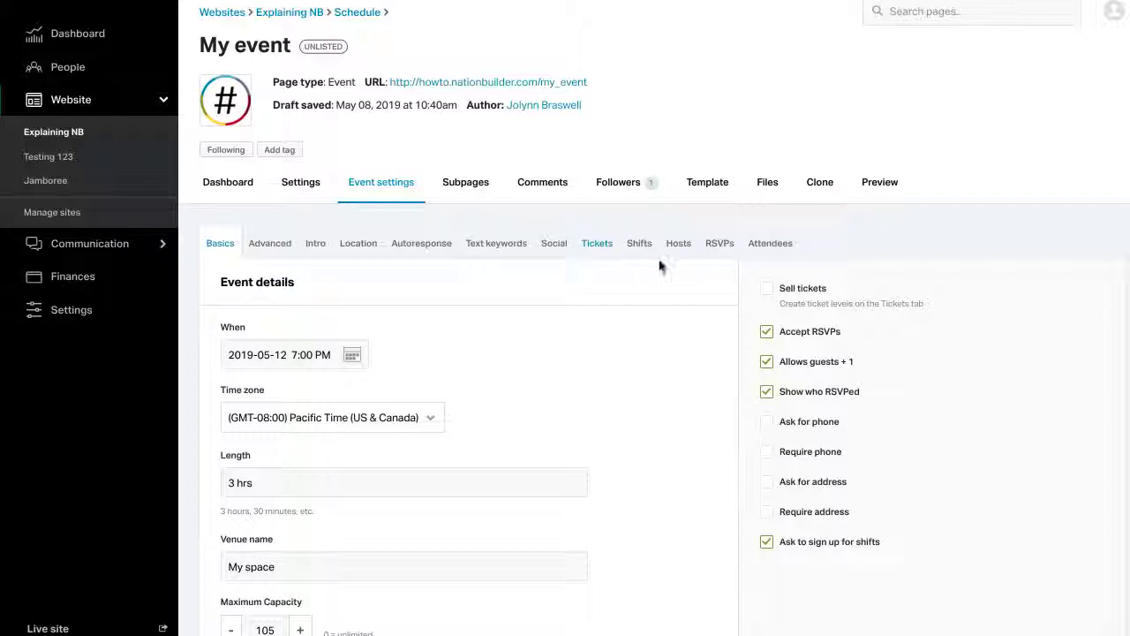
Add a volunteer shift on May 12, 2019 at 12:00 AM with duration 2 and a sign-up goal of 10.
{"action": "left_click", "coordinate": [641, 246]}
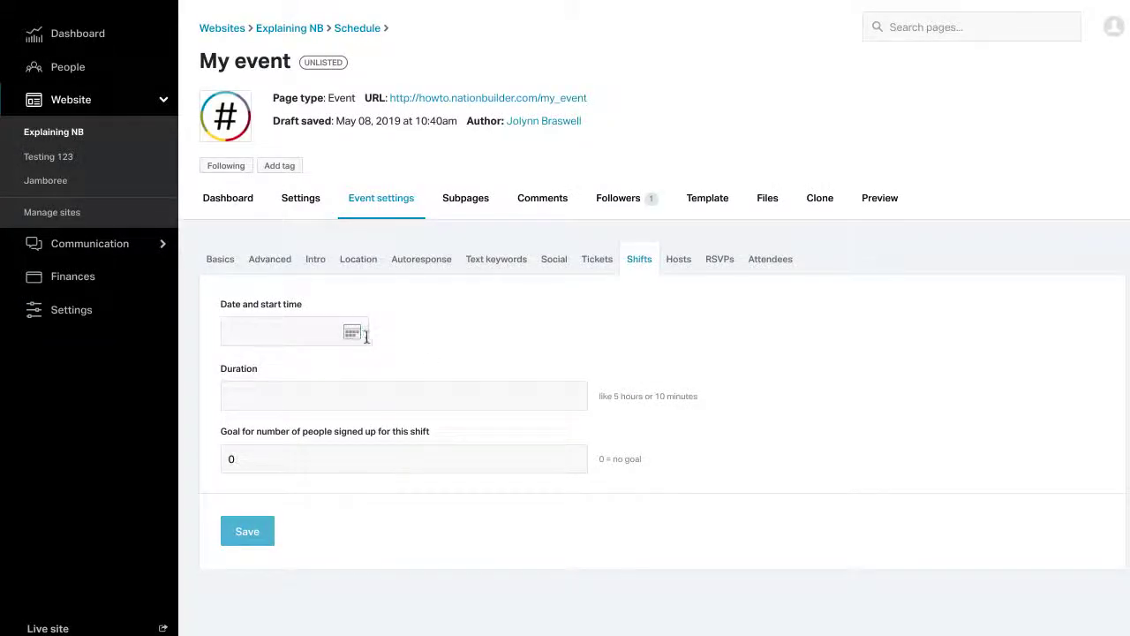
{"action": "left_click", "coordinate": [365, 335]}
{"action": "left_click", "coordinate": [392, 438]}
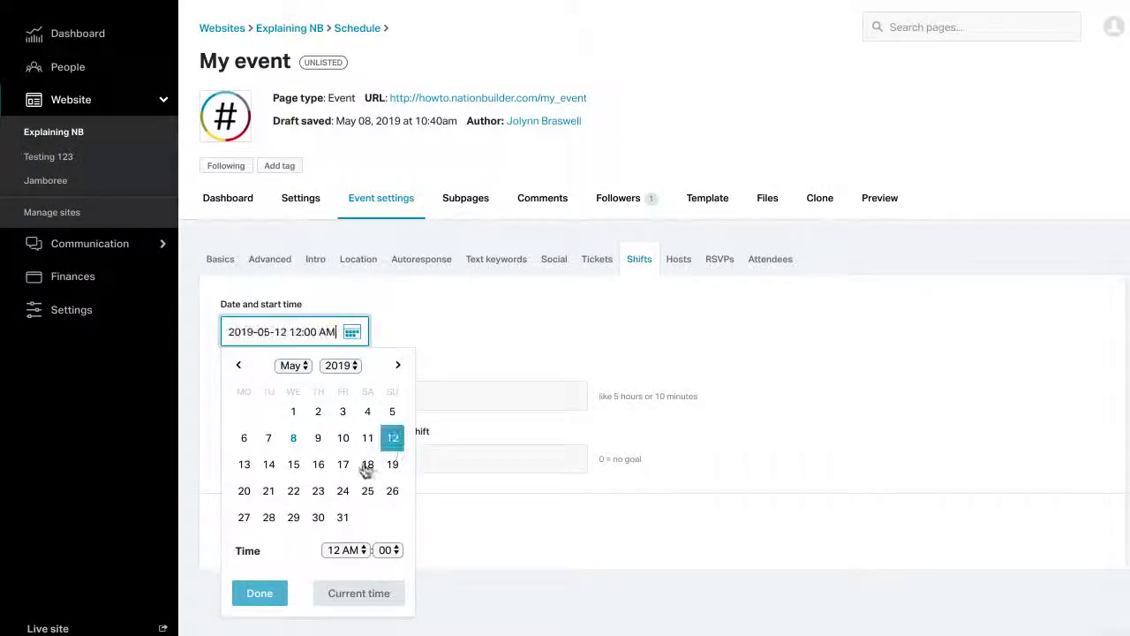
{"action": "left_click", "coordinate": [260, 593]}
{"action": "left_click", "coordinate": [277, 394]}
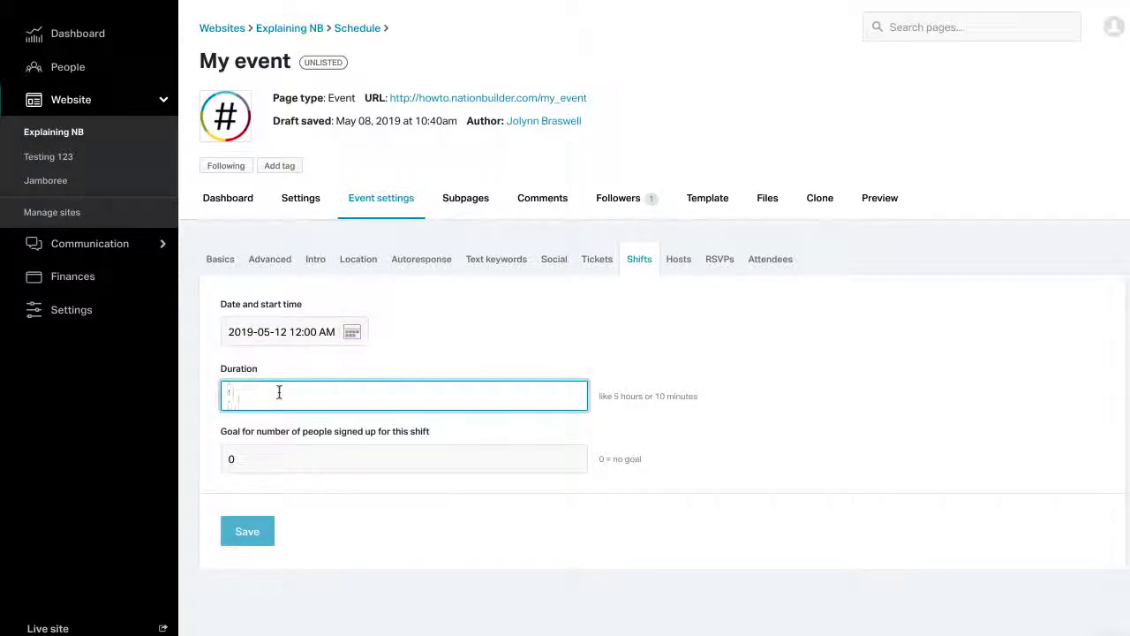
{"action": "type", "text": "2"}
{"action": "left_click", "coordinate": [292, 452]}
{"action": "key", "text": "BackSpace"}
{"action": "type", "text": "10"}
{"action": "left_click", "coordinate": [252, 531]}
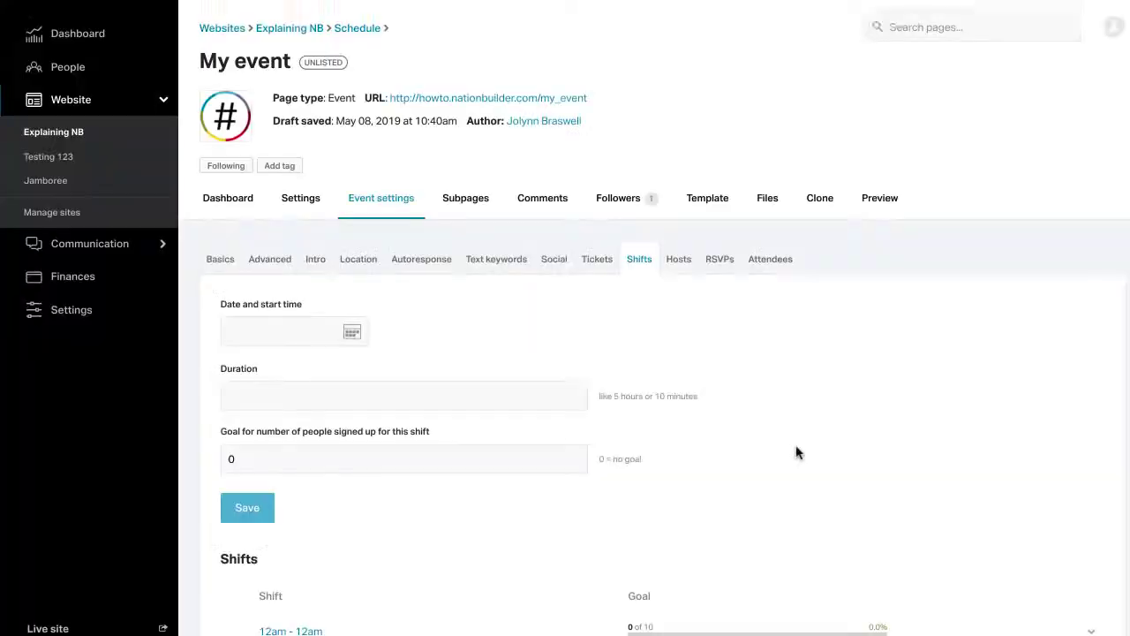
{"action": "scroll", "coordinate": [797, 453], "scroll_direction": "down", "scroll_amount": 1}
{"action": "mouse_move", "coordinate": [388, 606]}
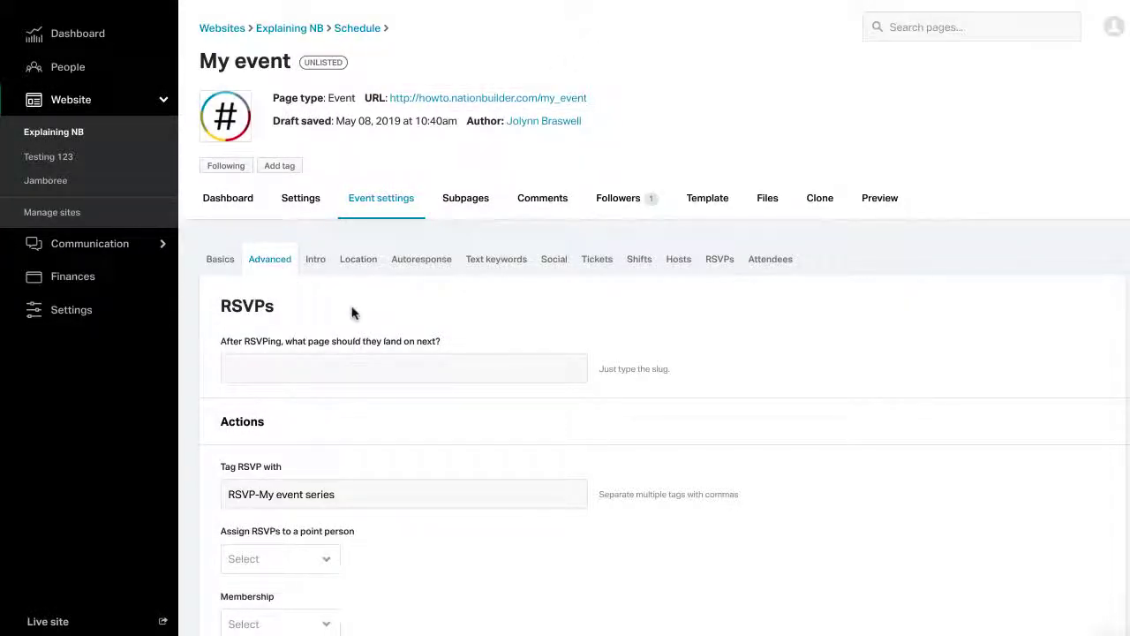
{"action": "left_click", "coordinate": [396, 501]}
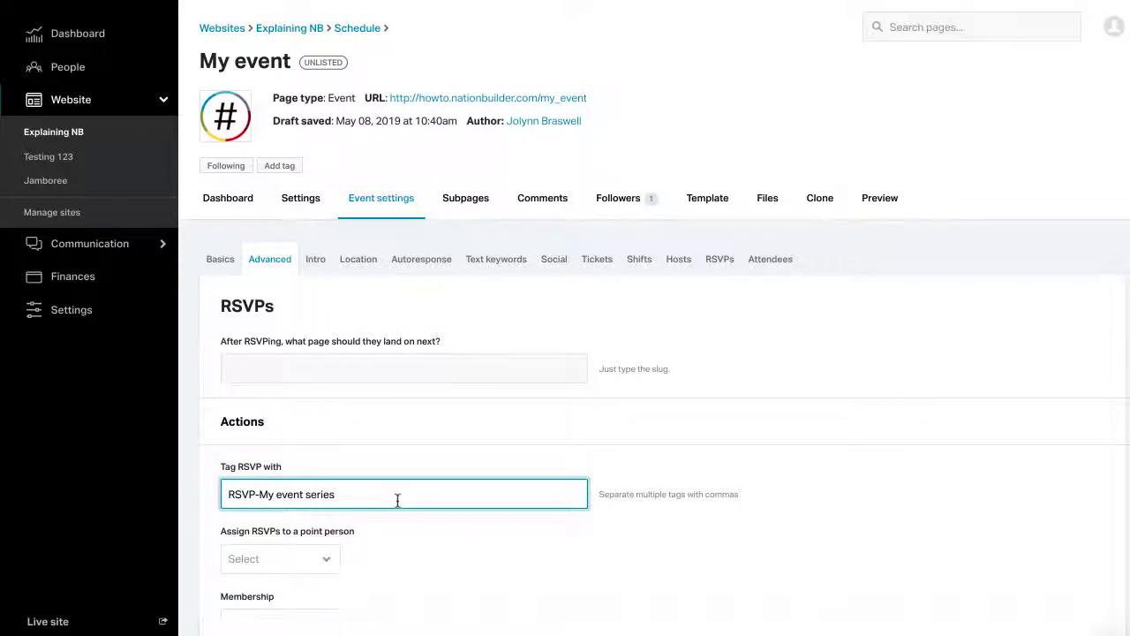
{"action": "scroll", "coordinate": [397, 500], "scroll_direction": "down", "scroll_amount": 5}
{"action": "left_click", "coordinate": [403, 413]}
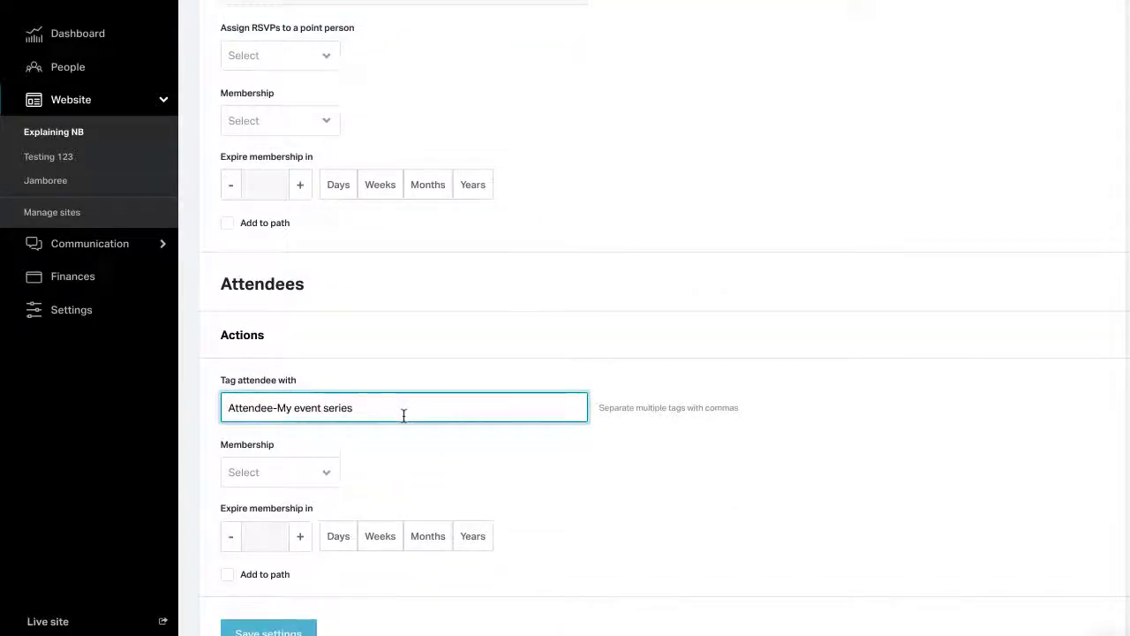
{"action": "scroll", "coordinate": [404, 415], "scroll_direction": "up", "scroll_amount": 5}
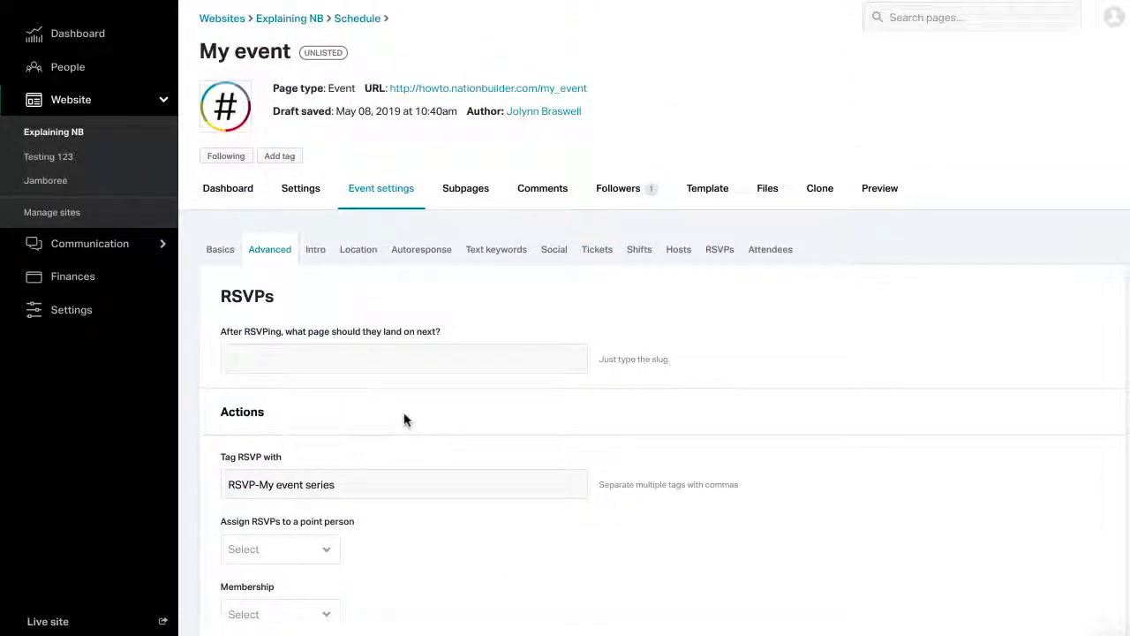
{"action": "scroll", "coordinate": [406, 421], "scroll_direction": "down", "scroll_amount": 1}
{"action": "scroll", "coordinate": [406, 415], "scroll_direction": "down", "scroll_amount": 1}
{"action": "left_click", "coordinate": [406, 399]}
{"action": "scroll", "coordinate": [407, 411], "scroll_direction": "down", "scroll_amount": 1}
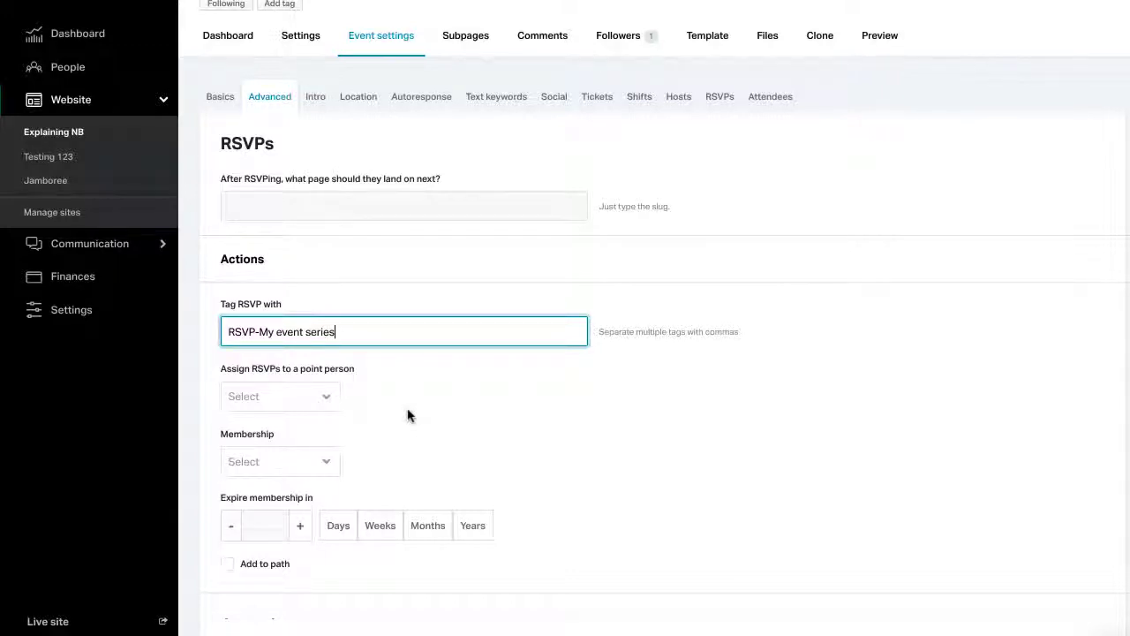
Assign RSVPs to the chosen team member as point person and add RSVPers to a path.
{"action": "left_click", "coordinate": [284, 403]}
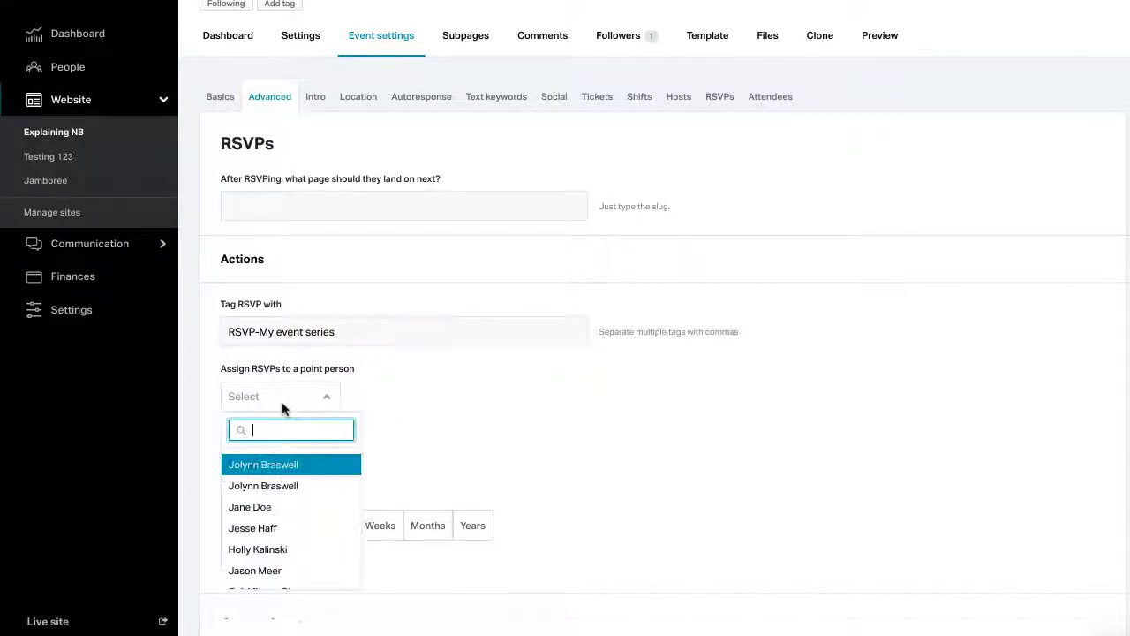
{"action": "left_click", "coordinate": [270, 508]}
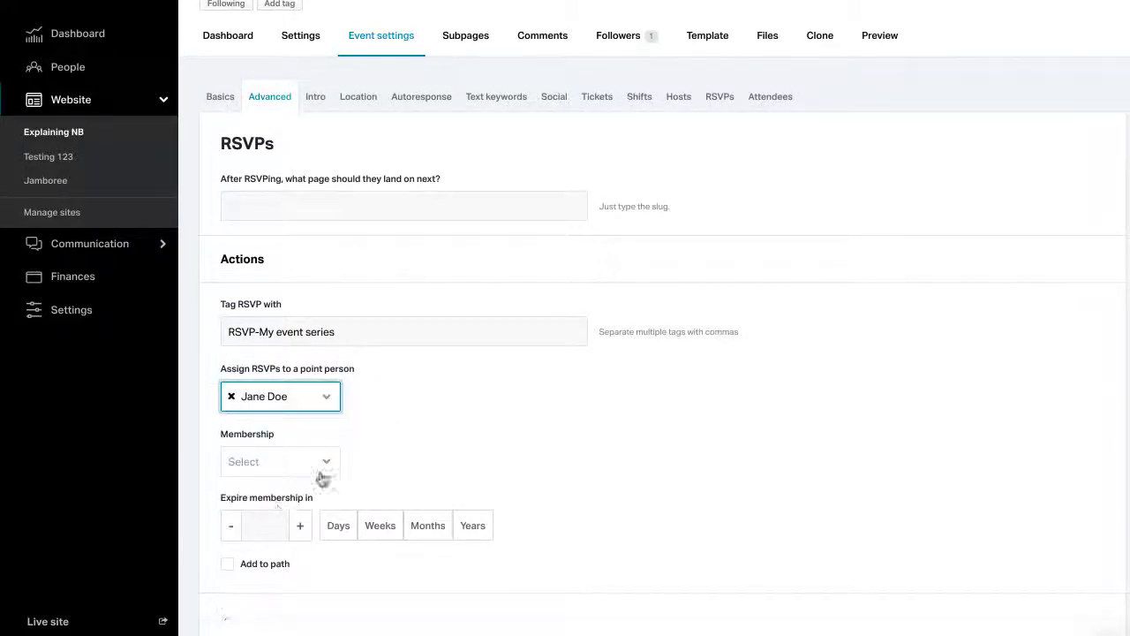
{"action": "left_click", "coordinate": [377, 431]}
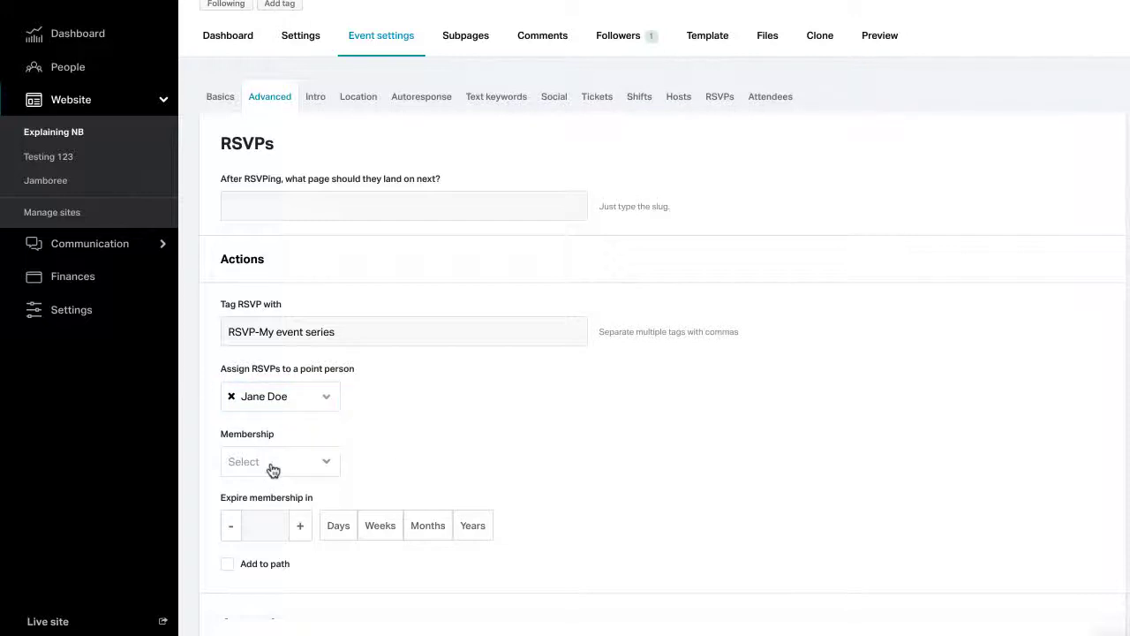
{"action": "left_click", "coordinate": [227, 563]}
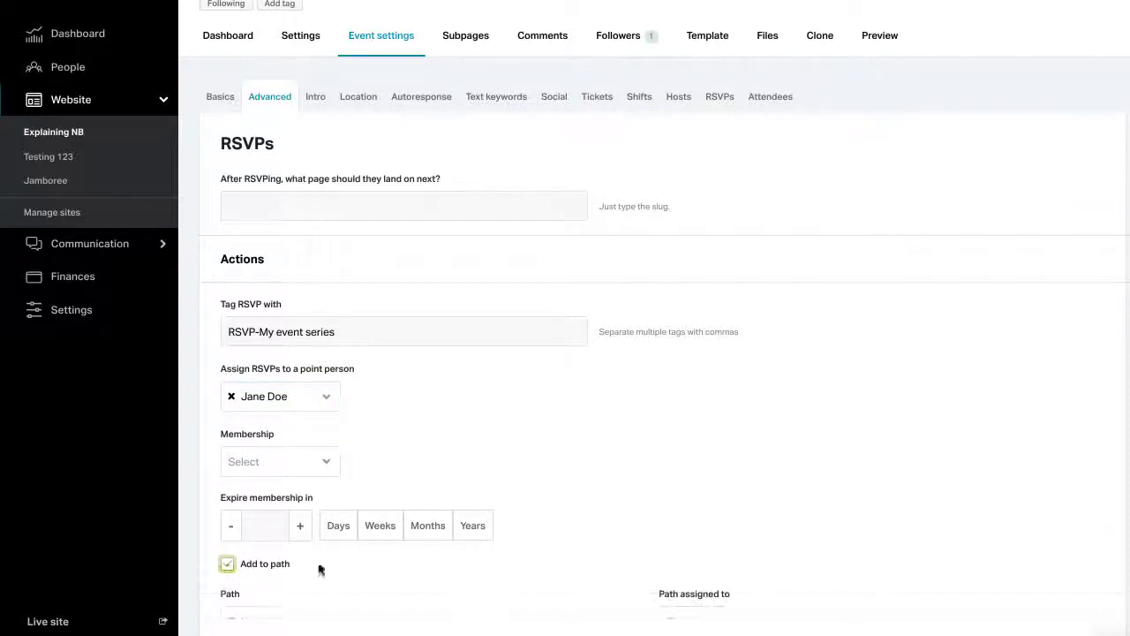
{"action": "scroll", "coordinate": [459, 566], "scroll_direction": "down", "scroll_amount": 3}
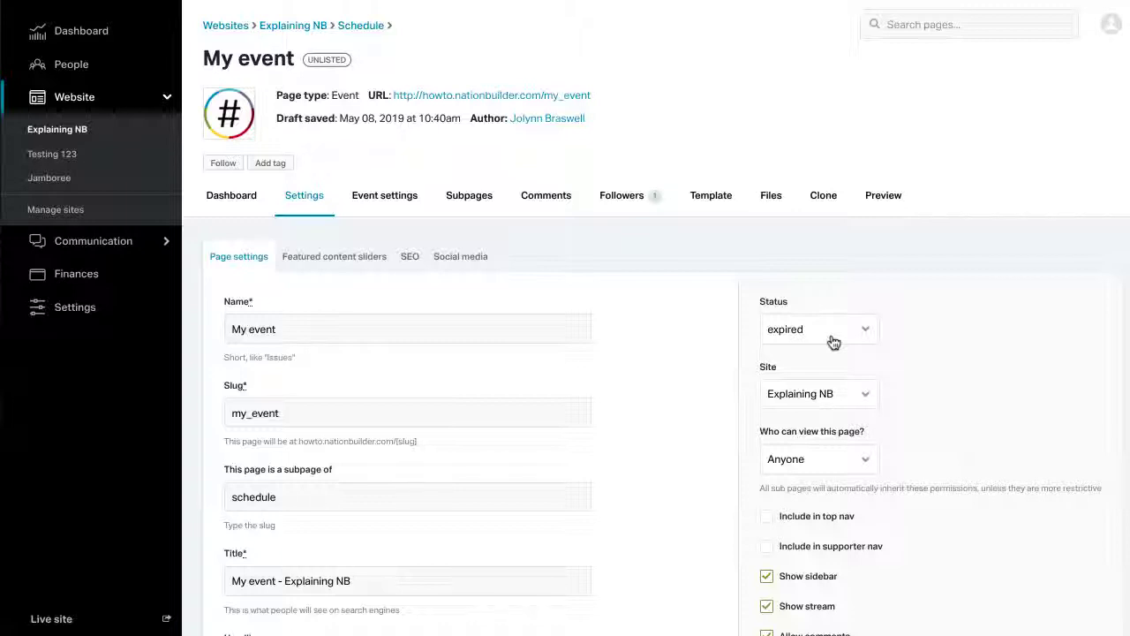
Set the event page's status to deleted.
{"action": "left_click", "coordinate": [833, 343]}
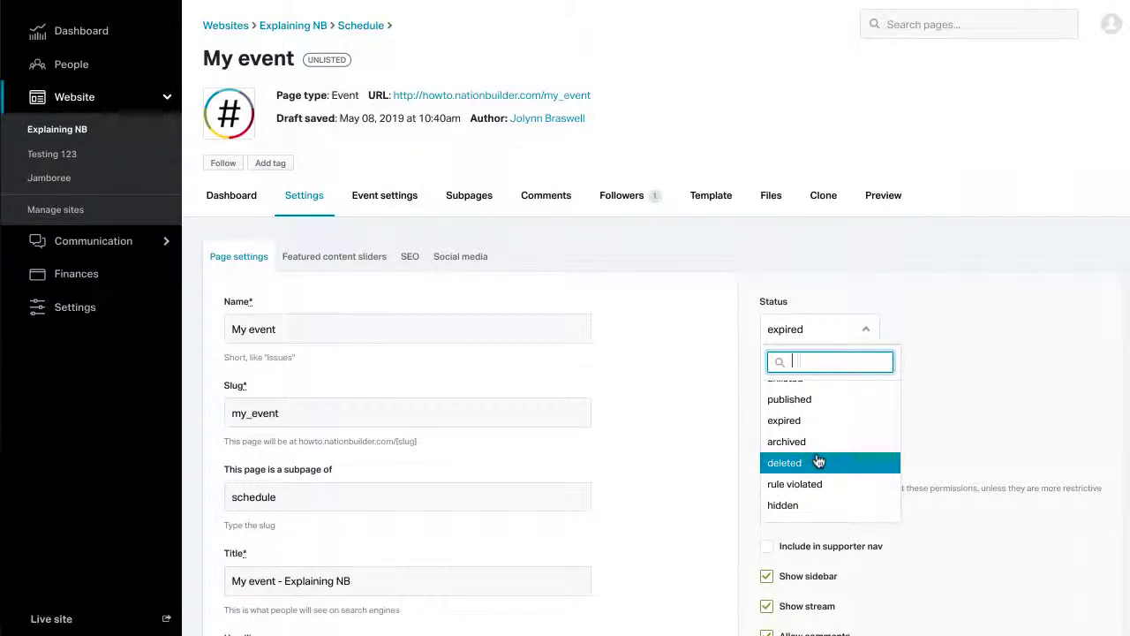
{"action": "left_click", "coordinate": [820, 462]}
{"action": "left_click", "coordinate": [673, 262]}
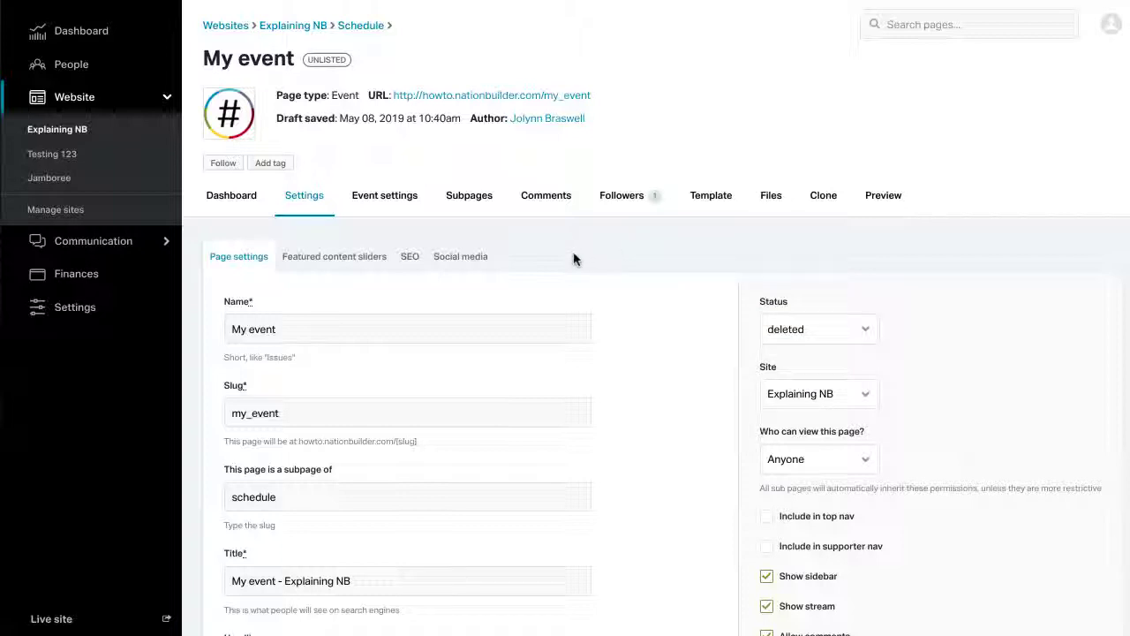
Uncheck Accept RSVPs in the event's basic settings.
{"action": "left_click", "coordinate": [380, 202]}
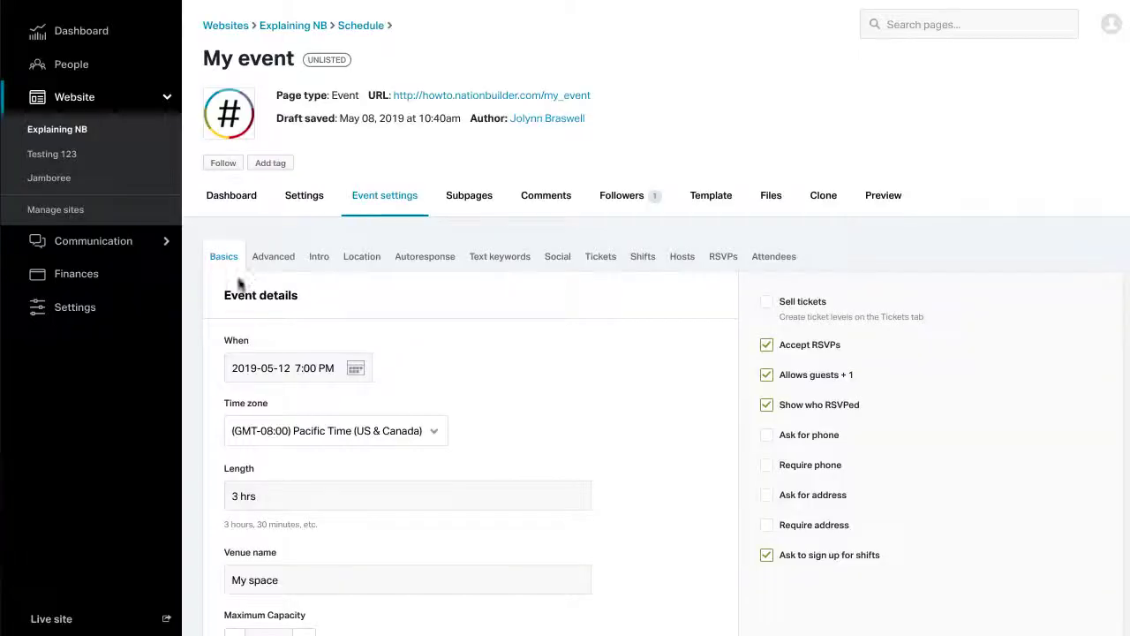
{"action": "left_click", "coordinate": [766, 346]}
{"action": "scroll", "coordinate": [570, 500], "scroll_direction": "down", "scroll_amount": 6}
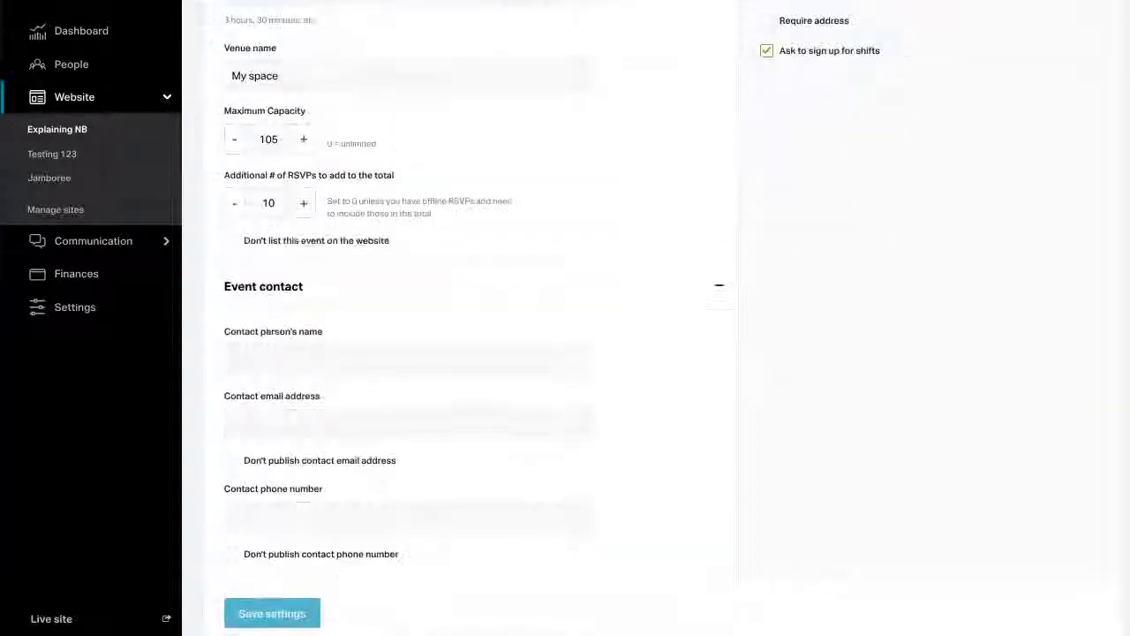